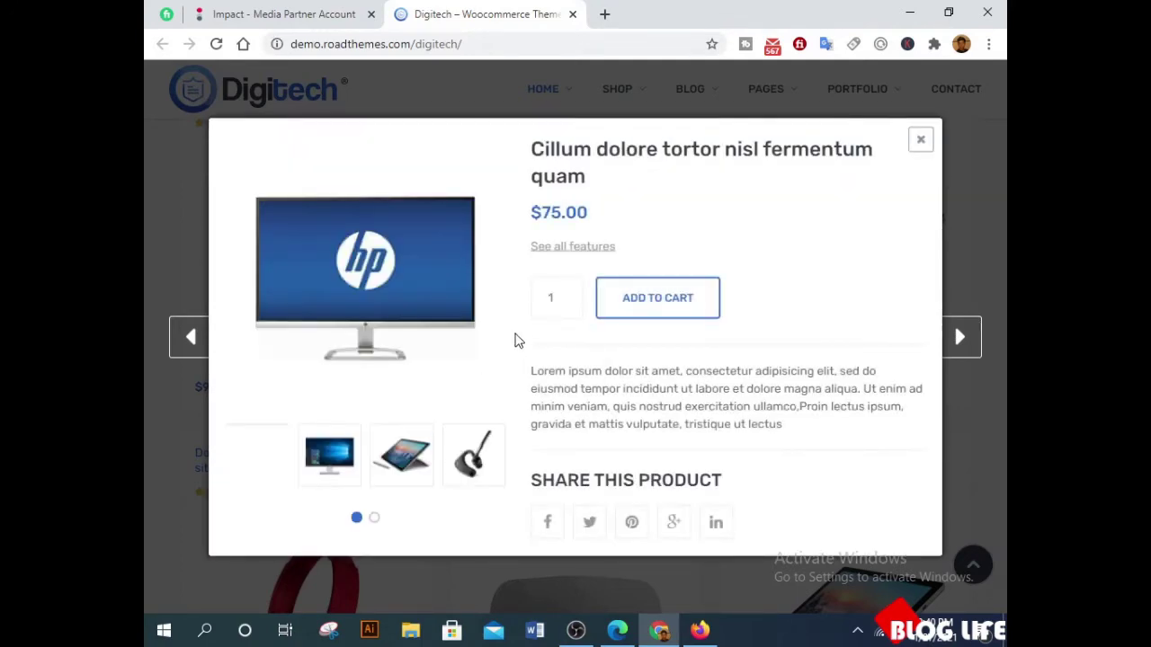
- Look through the gallery images in the HP monitor's quick view, close it, and browse the Digitech demo homepage's product sections
left_click(374, 519)
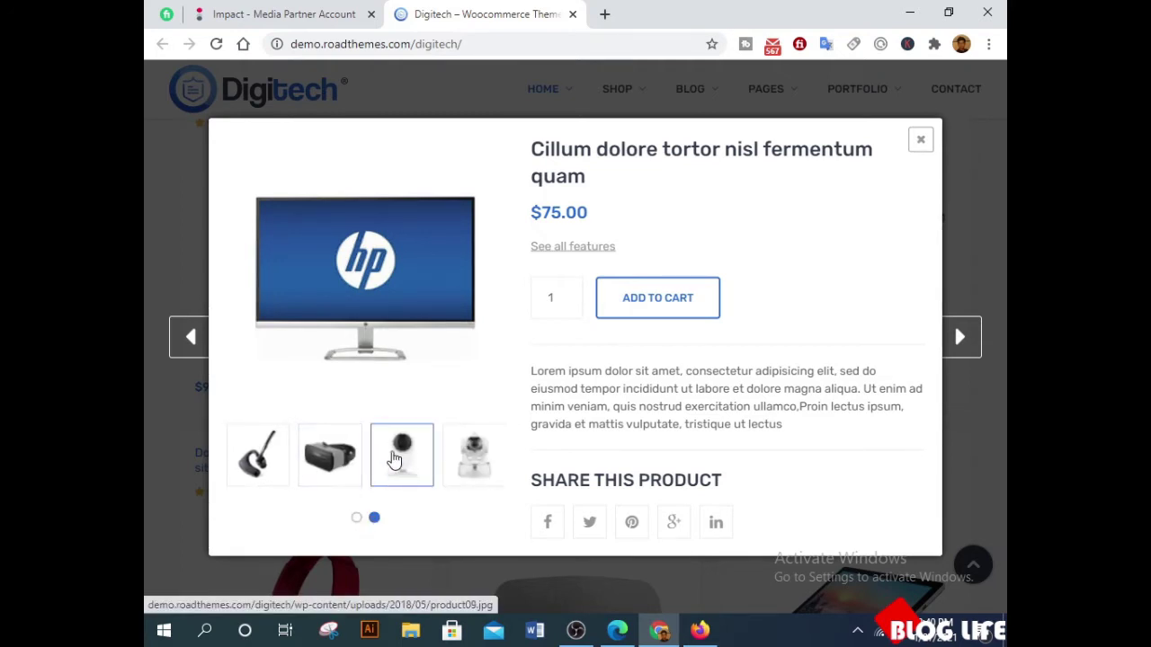
left_click(397, 458)
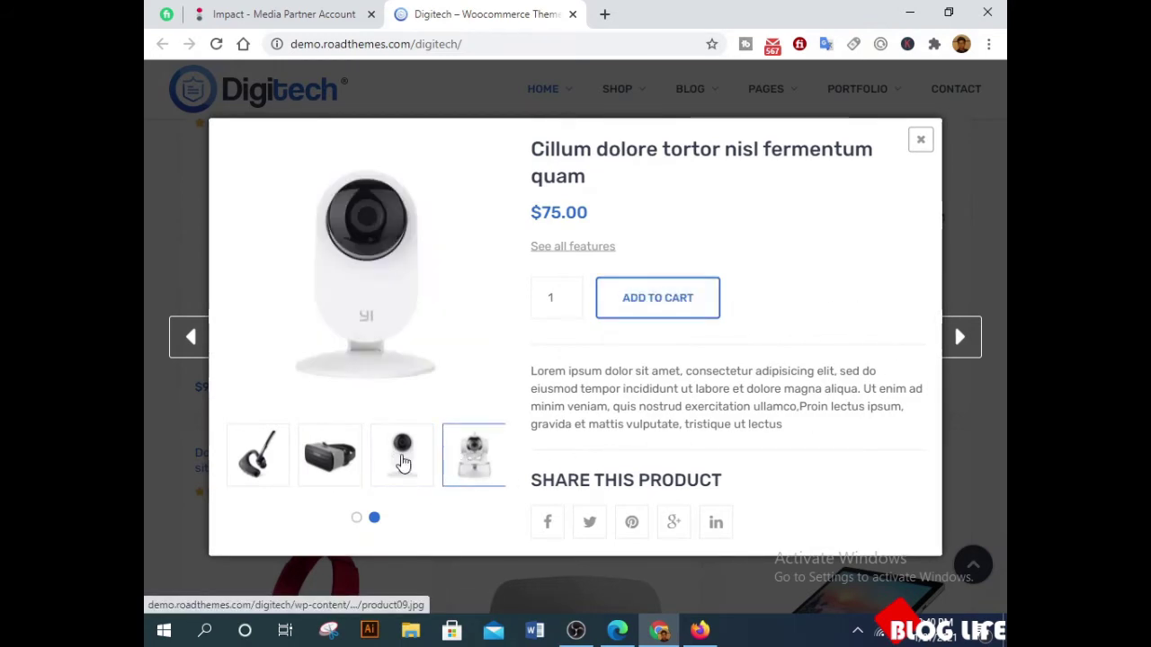
left_click(454, 460)
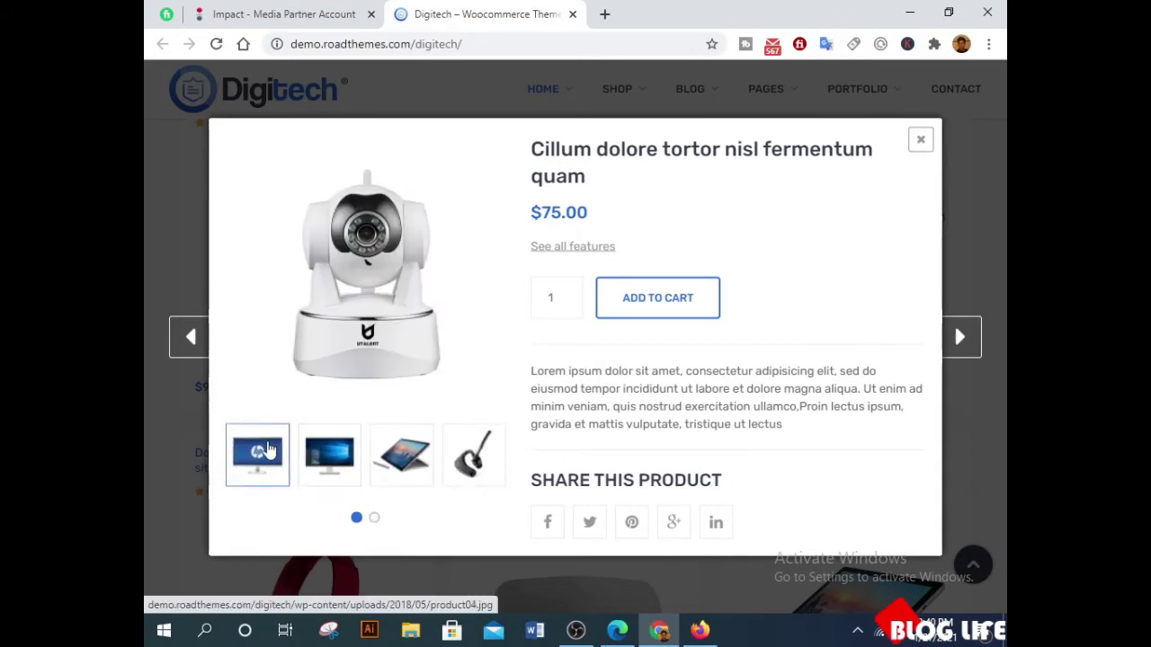
left_click(266, 452)
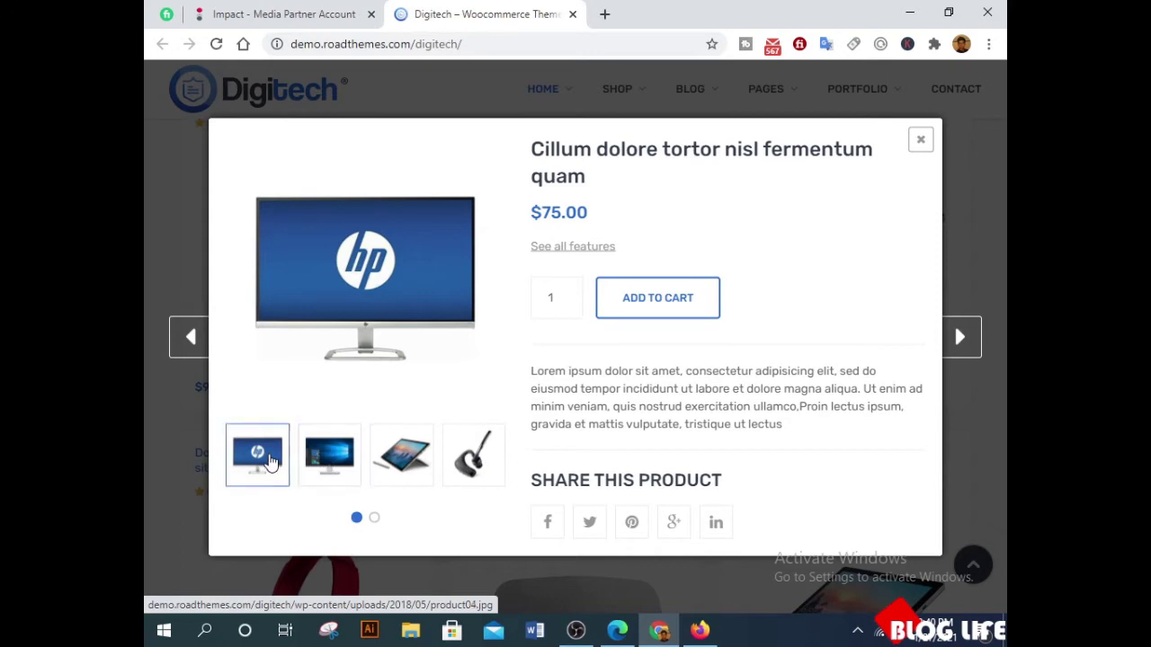
left_click_drag(393, 464, 211, 462)
left_click(399, 457)
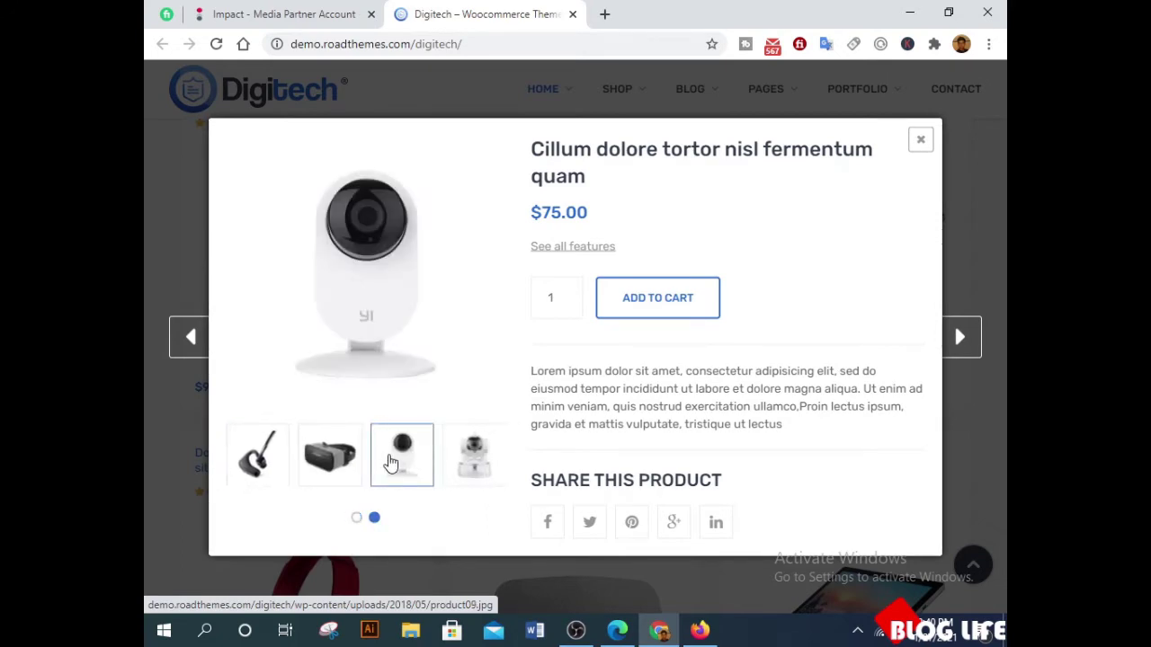
left_click(917, 142)
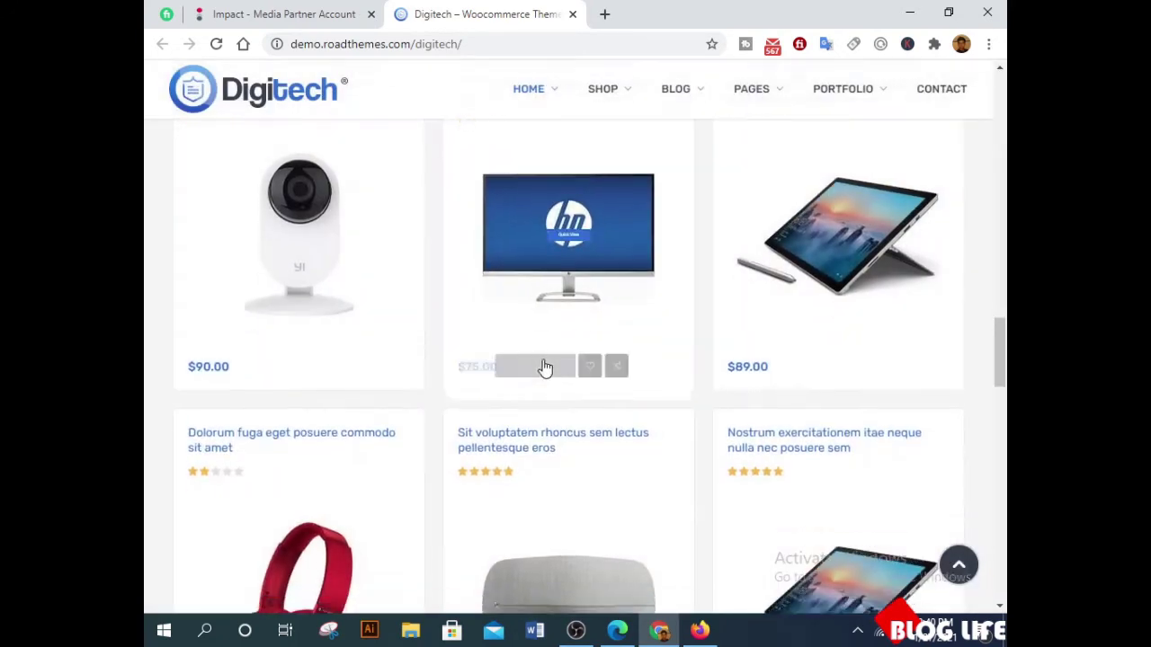
scroll(593, 372, "down", 6)
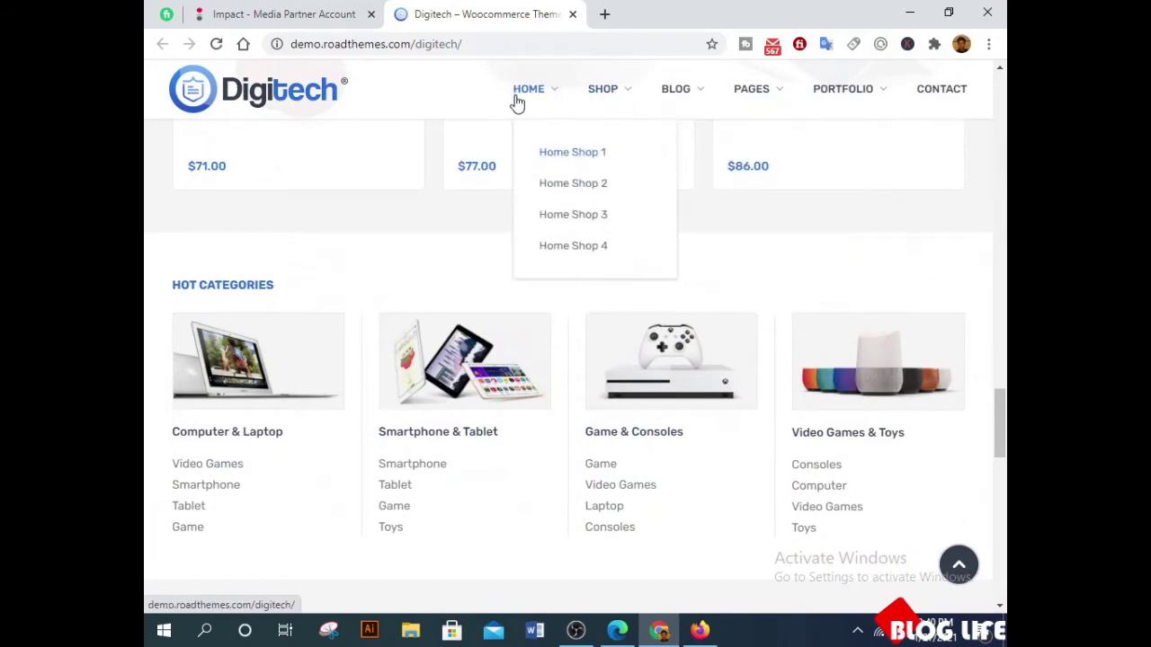
scroll(443, 289, "up", 3)
scroll(444, 290, "up", 5)
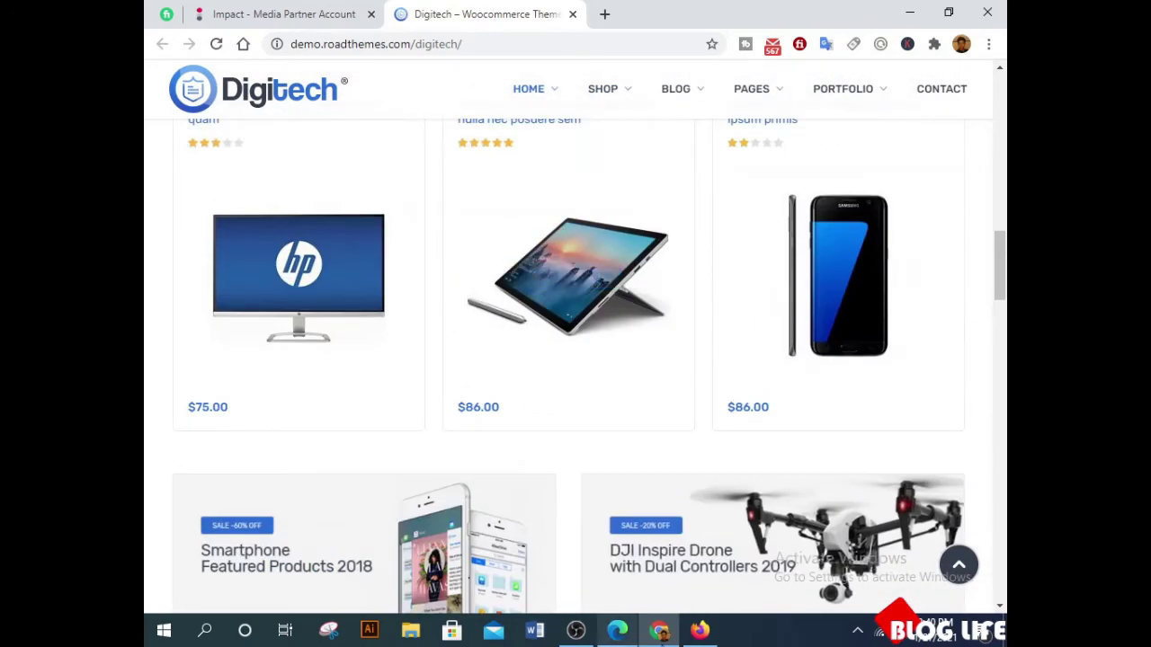
- Switch to the WordPress admin in Firefox and activate the Digitech theme
left_click(706, 633)
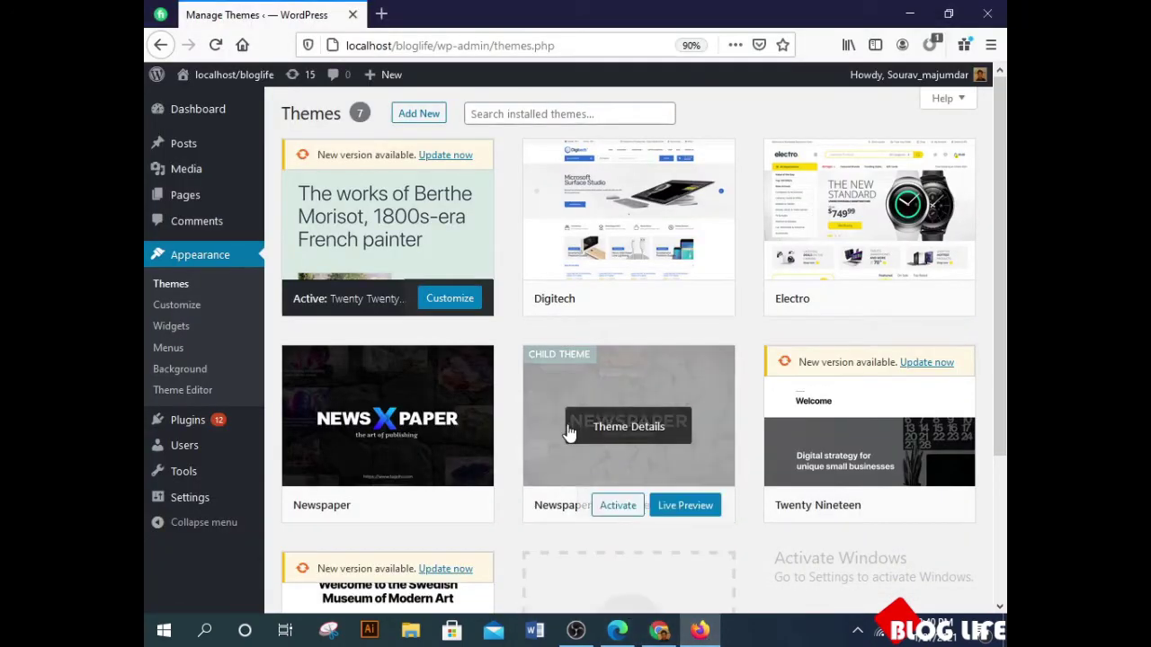
left_click(618, 298)
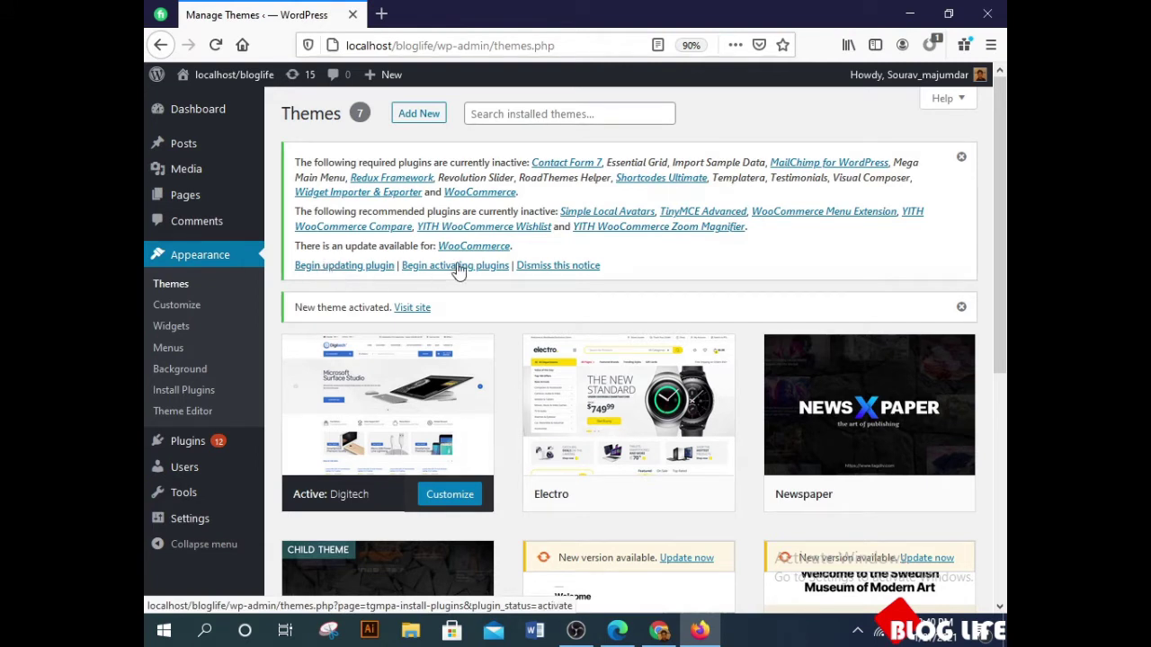
- Open the theme's list of plugins awaiting activation, select all of them, and apply the Activate bulk action
left_click(421, 268)
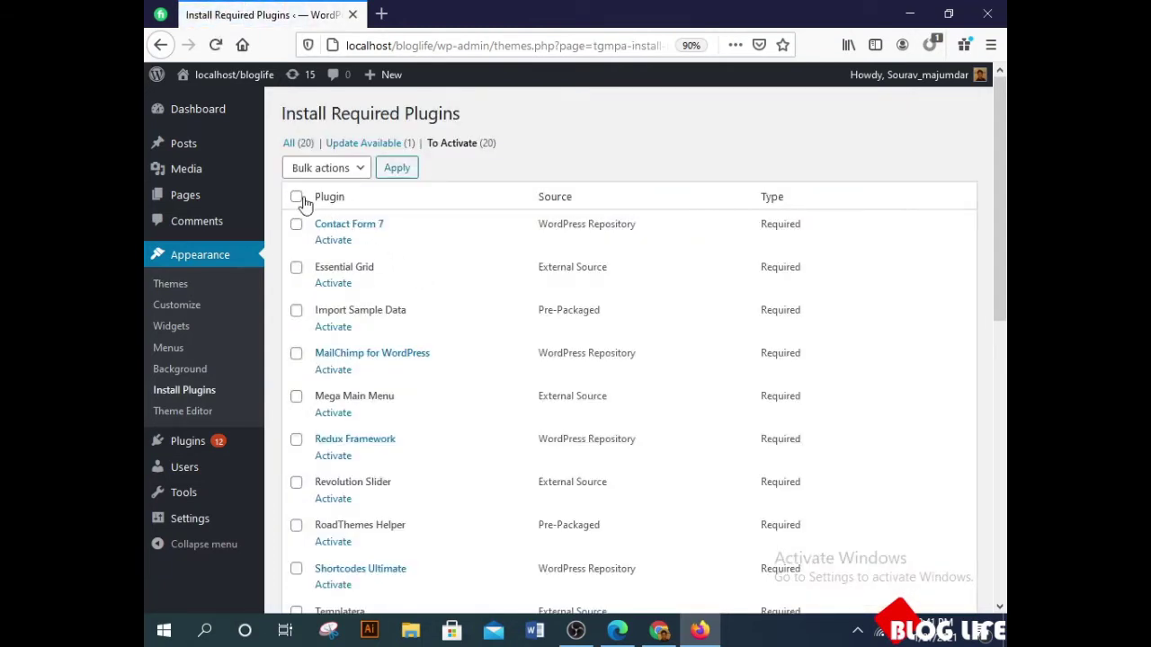
left_click(296, 197)
left_click(317, 171)
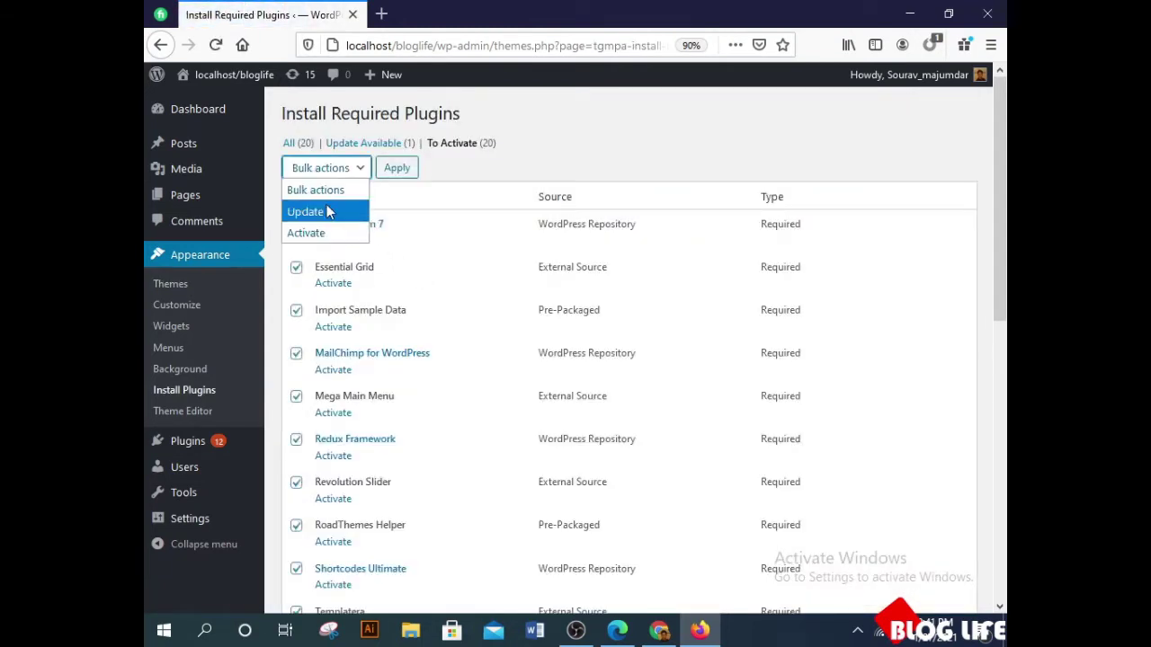
left_click(310, 231)
left_click(404, 180)
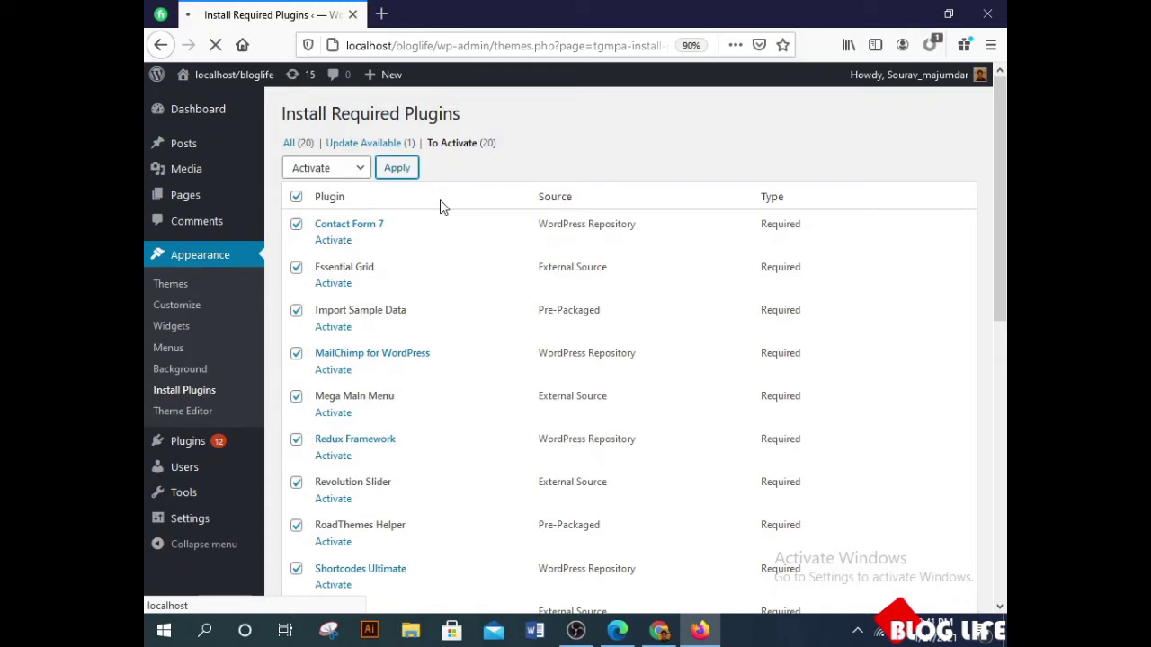
scroll(441, 207, "down", 8)
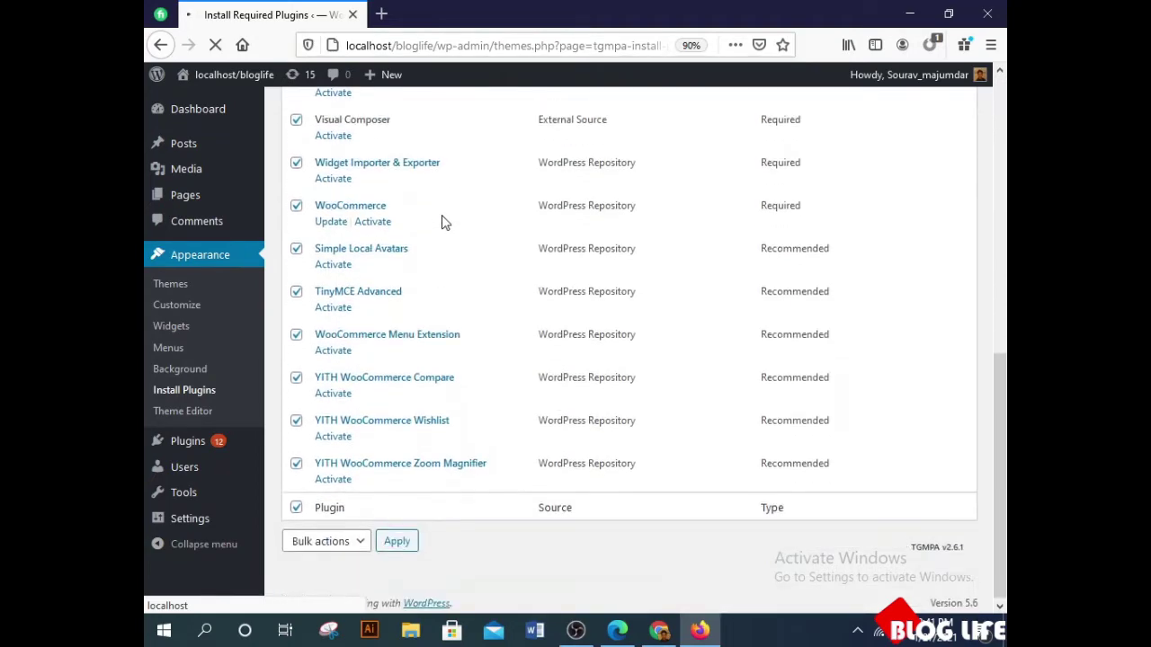
scroll(440, 222, "up", 10)
left_click(577, 632)
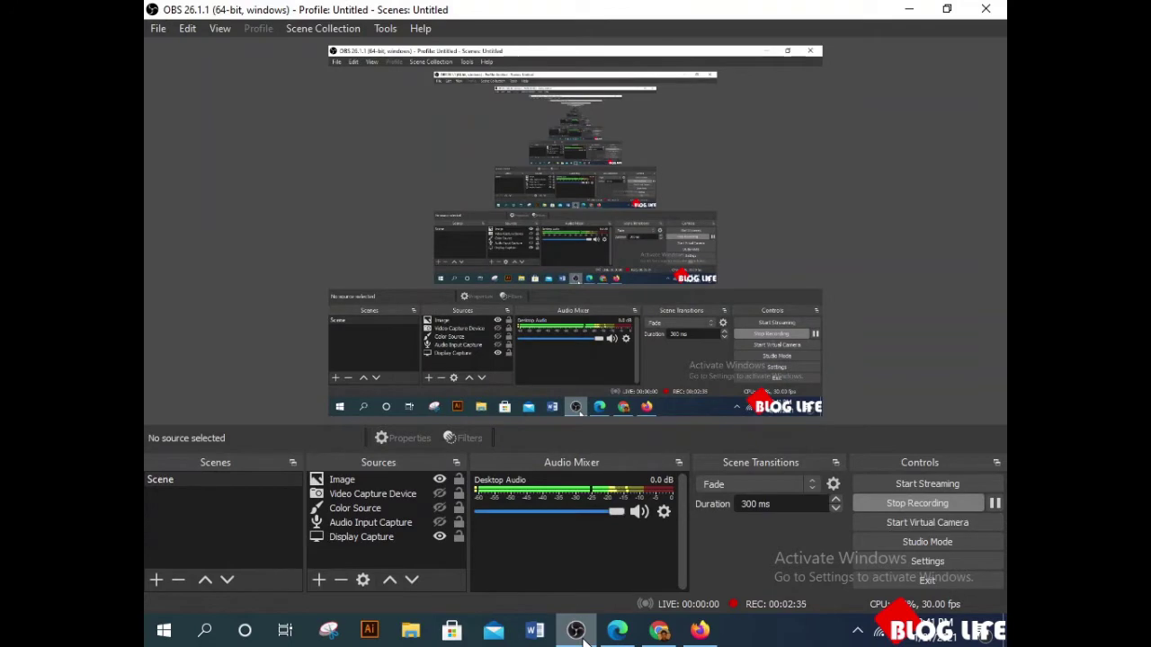
left_click(578, 632)
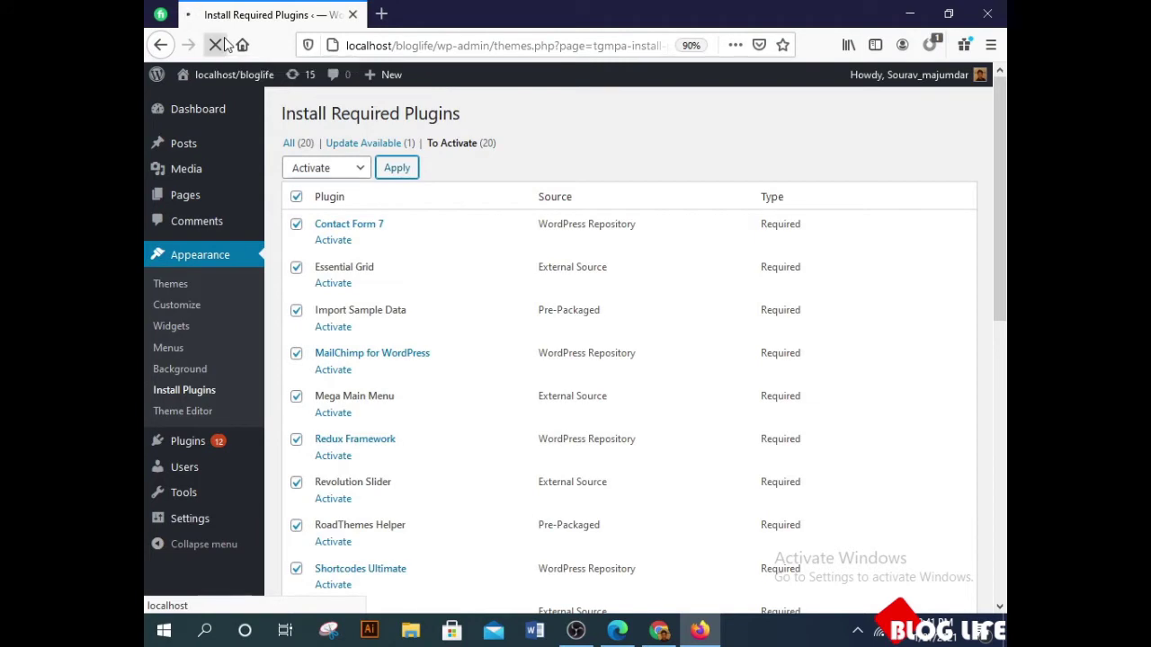
- Try to load the WordPress admin at localhost/bloglife/wp-admin
left_click(493, 45)
type("localhost/bloglife/wp-admin")
key("Return")
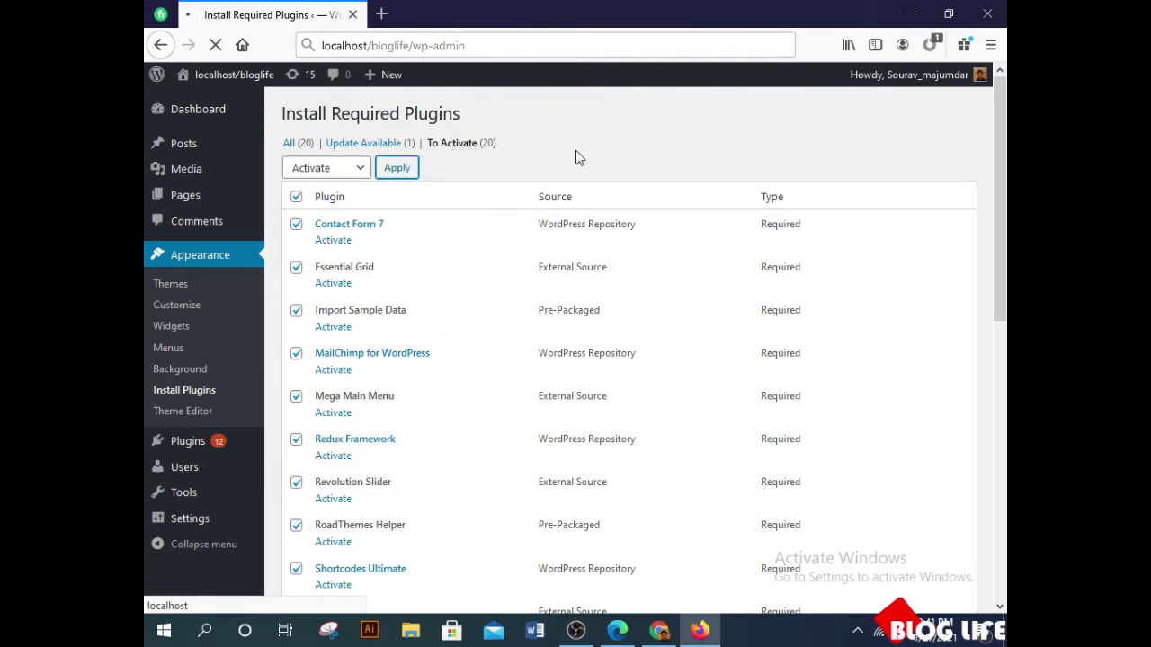
scroll(578, 157, "down", 10)
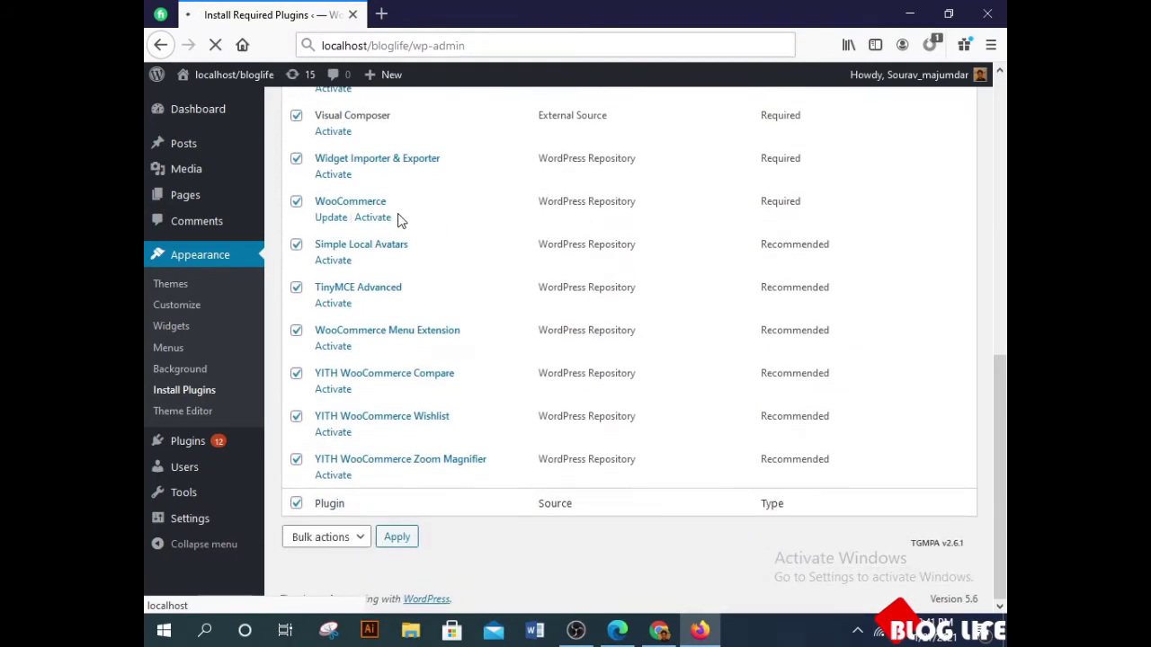
scroll(390, 203, "up", 10)
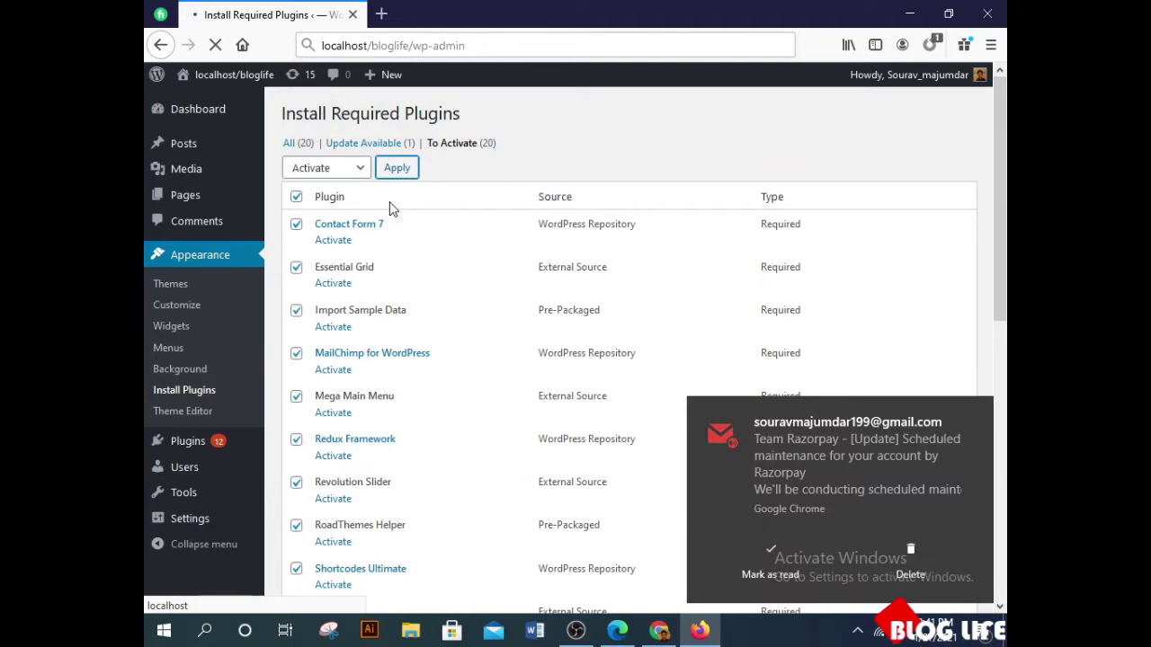
left_click(886, 565)
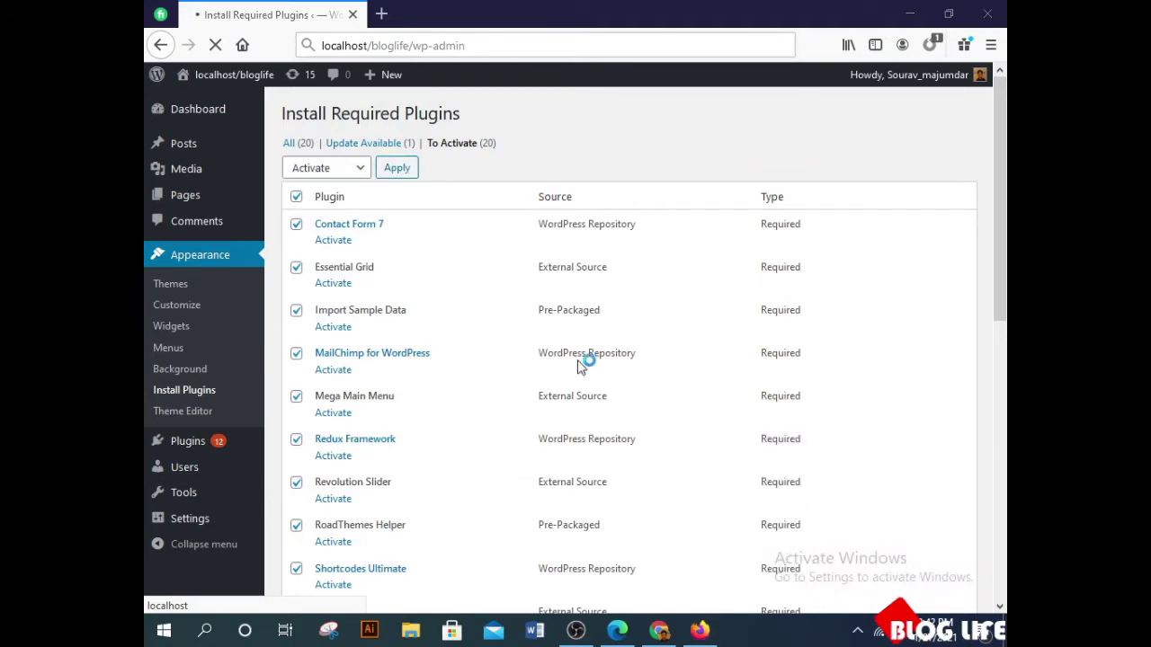
scroll(516, 285, "down", 5)
scroll(508, 285, "up", 5)
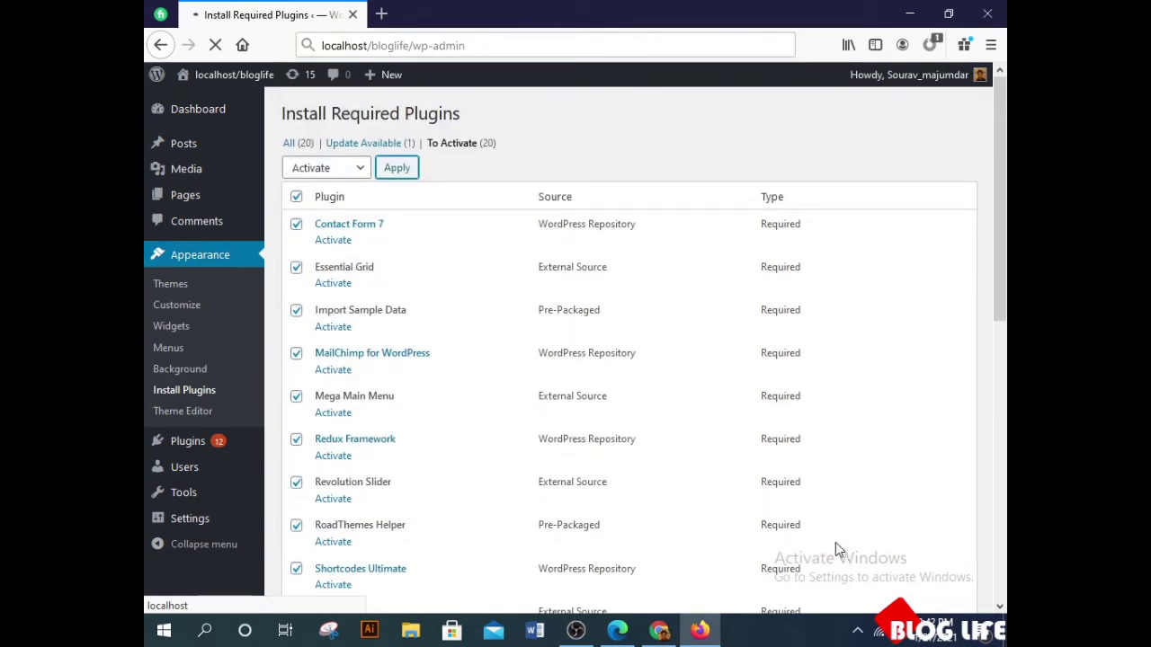
- Turn off the computer's Wi-Fi in the Windows network settings and return to the plugin page
left_click(880, 633)
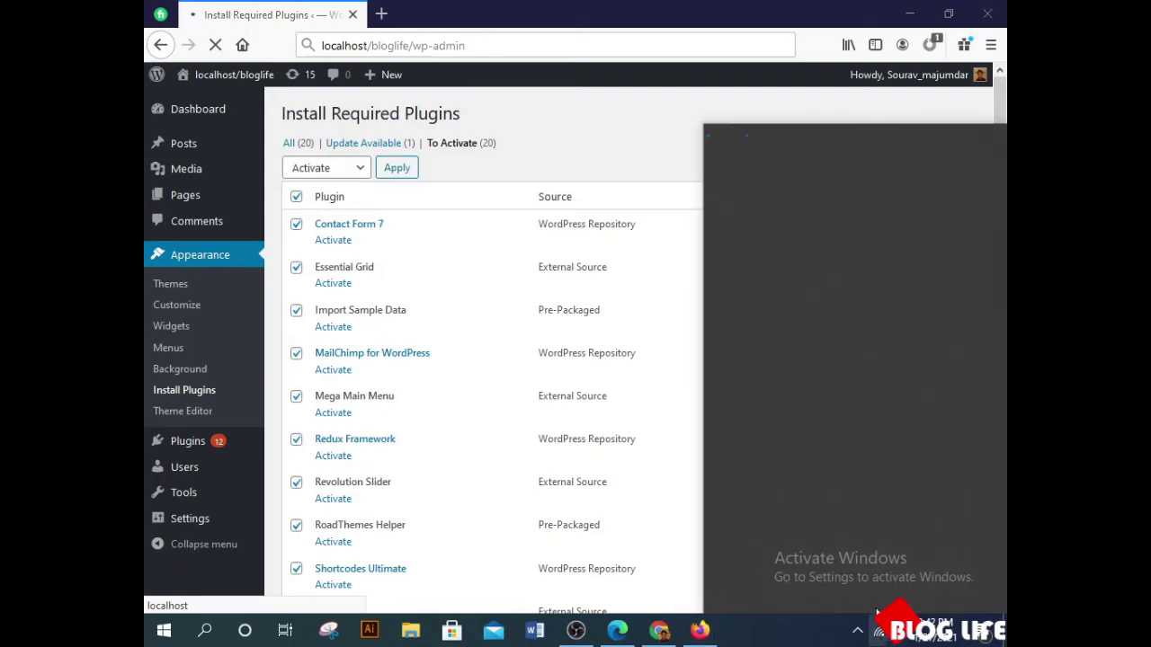
left_click(739, 580)
left_click(589, 143)
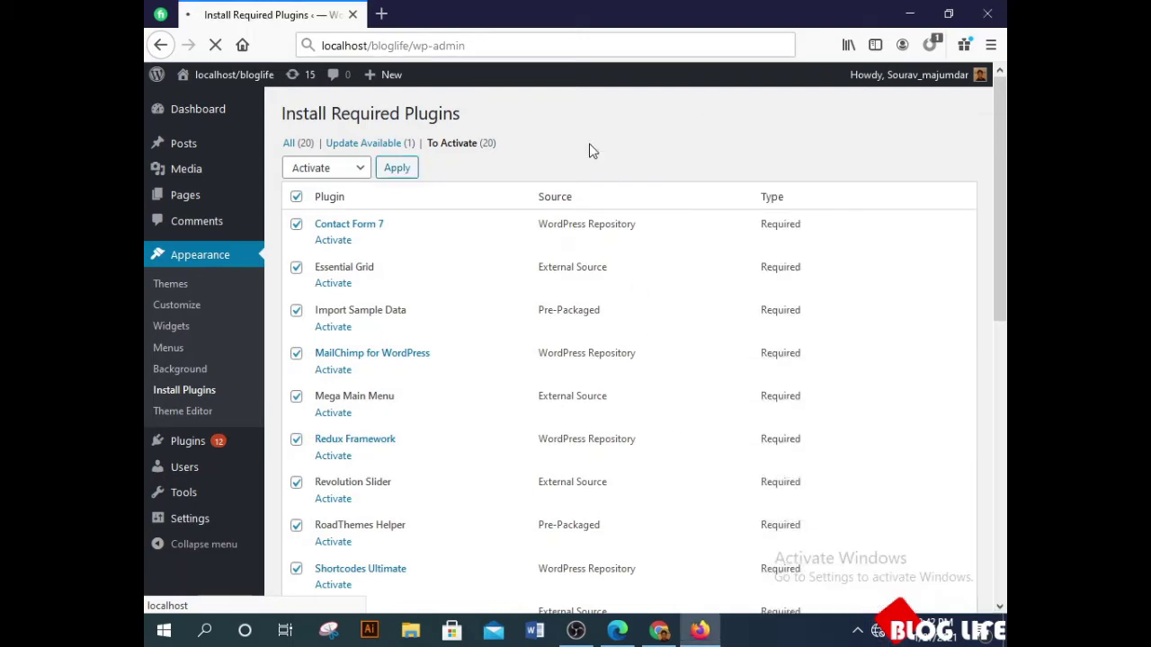
- Stop the pending page load and open the local site's dashboard at localhost/bloglife/wp-admin/
left_click(415, 45)
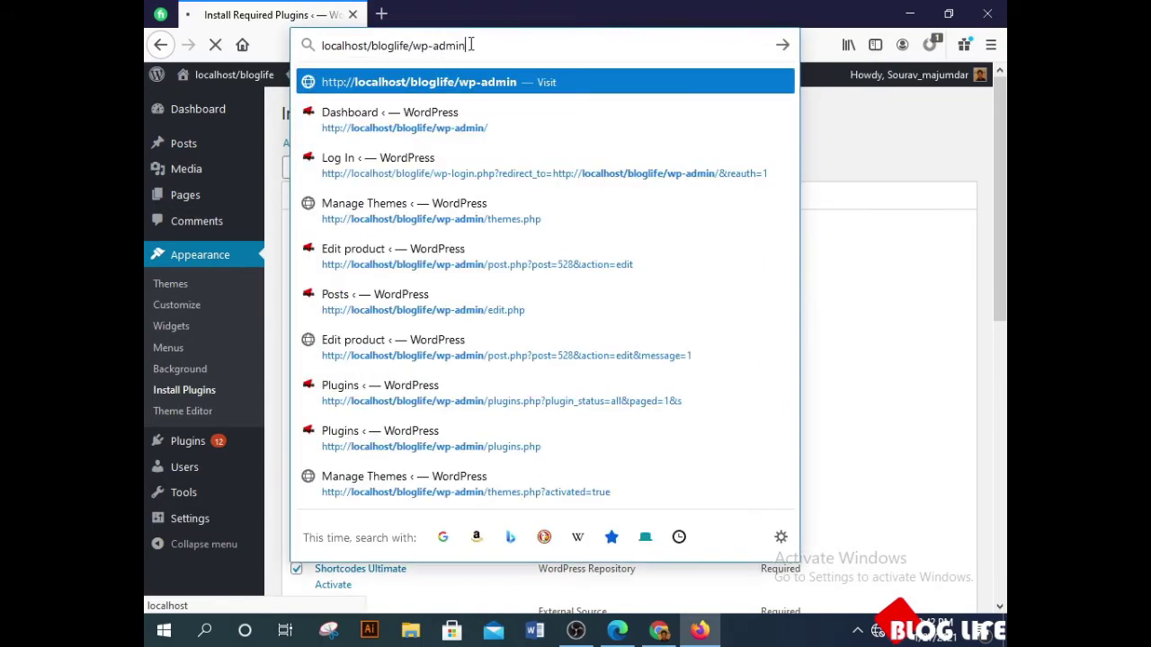
left_click(216, 44)
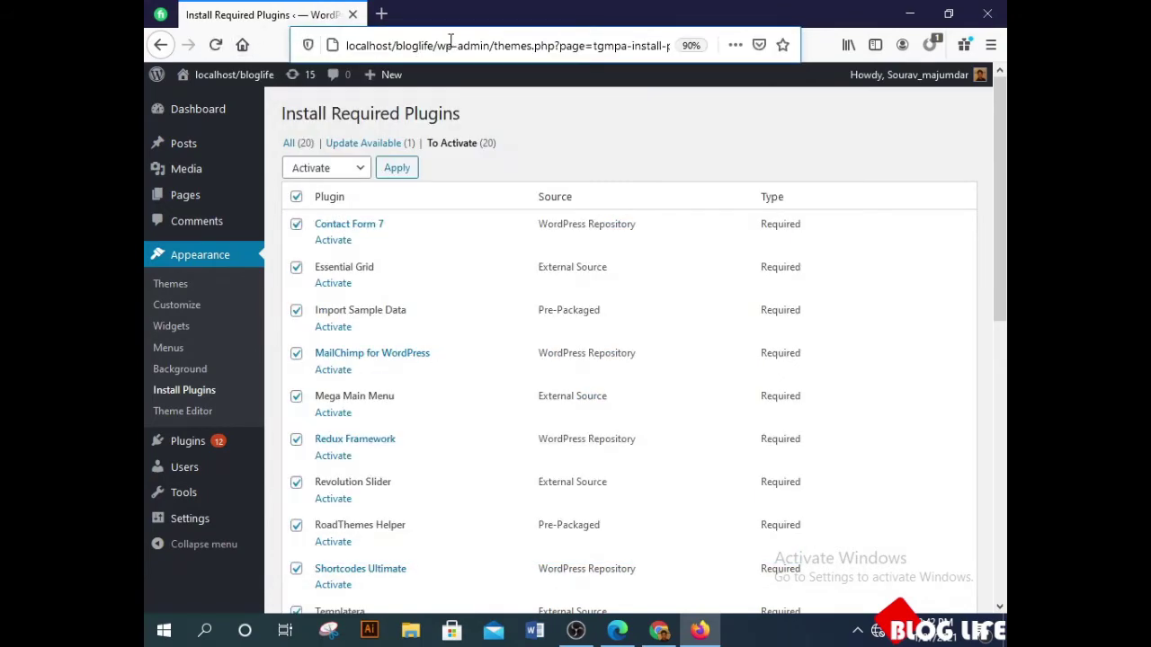
left_click(494, 45)
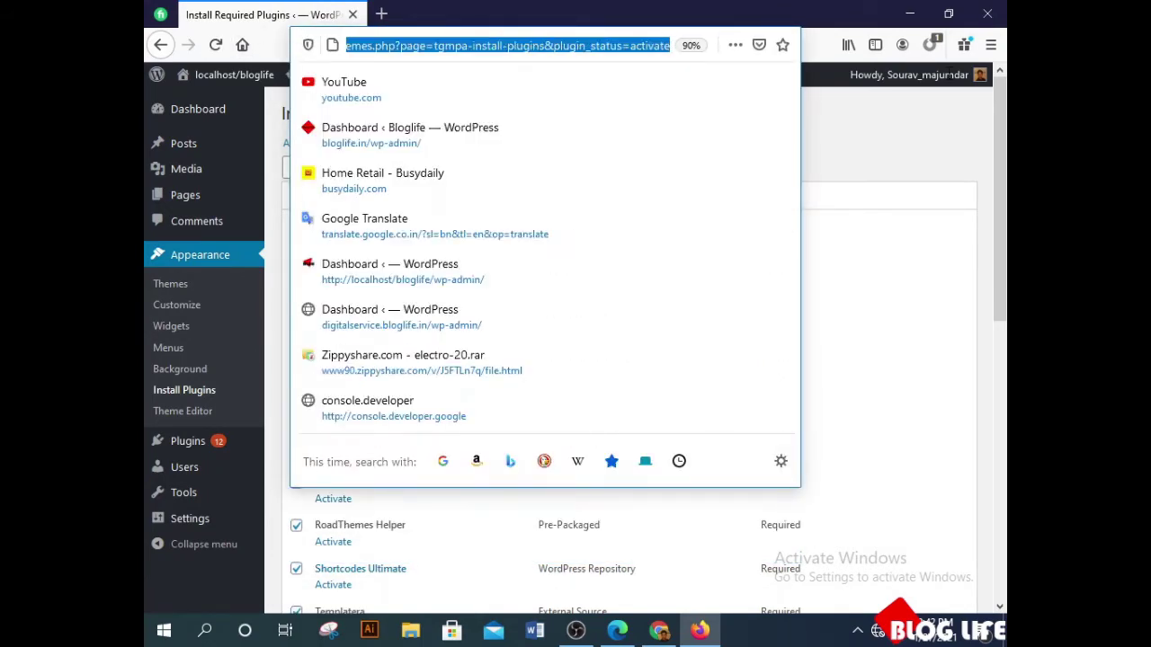
key("Down")
key("Down")
key("Down")
key("Down")
key("Down")
key("Return")
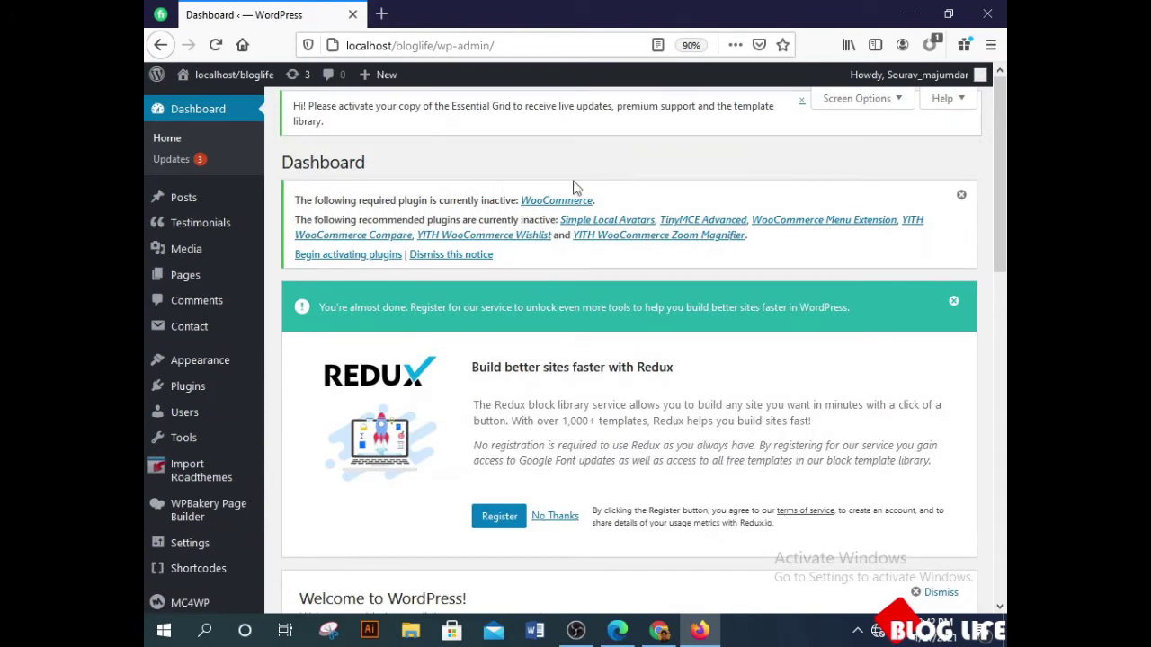
- Open the list of remaining inactive plugins, select all of them including WooCommerce, and apply the Activate bulk action
left_click(334, 257)
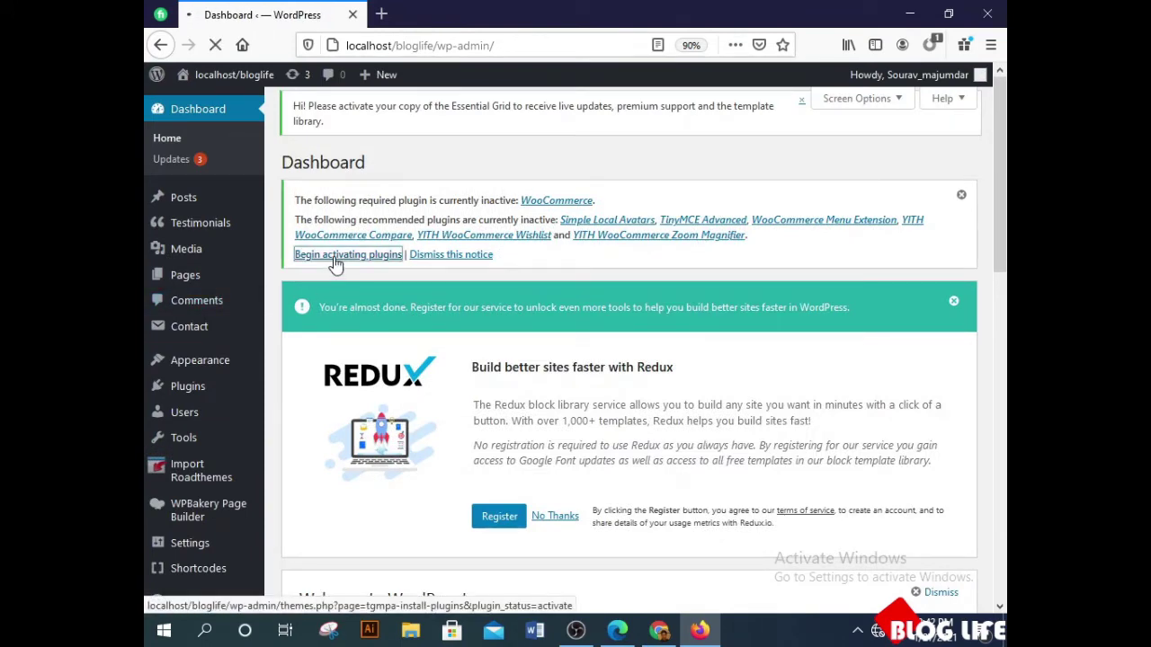
scroll(388, 353, "down", 3)
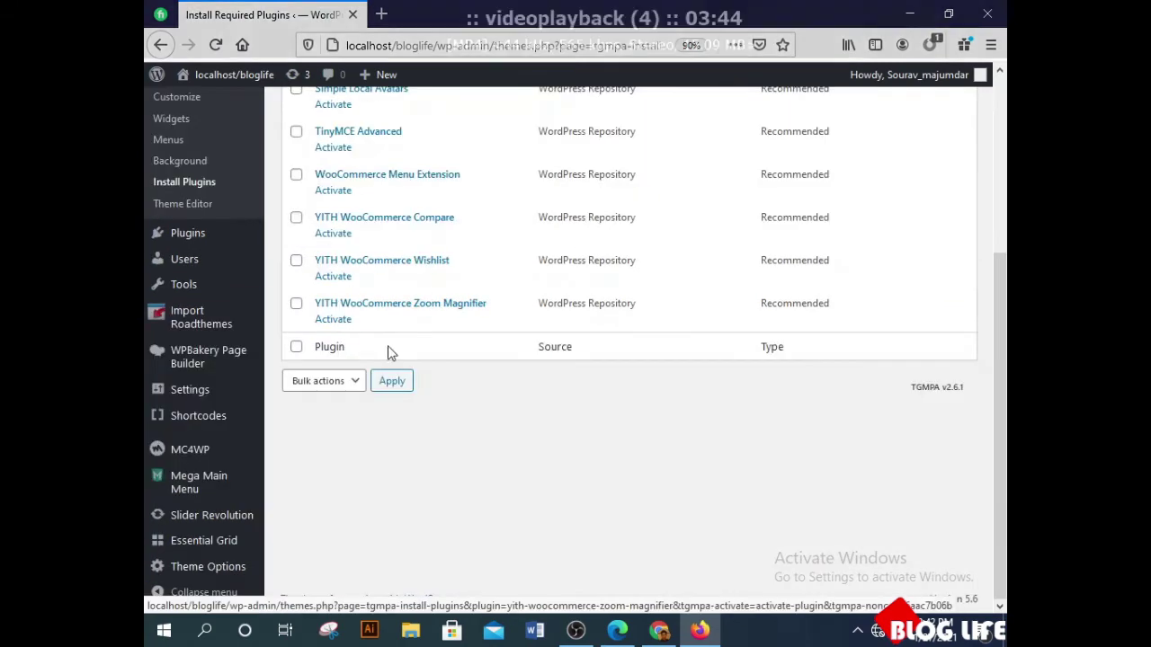
scroll(387, 351, "up", 3)
left_click(296, 276)
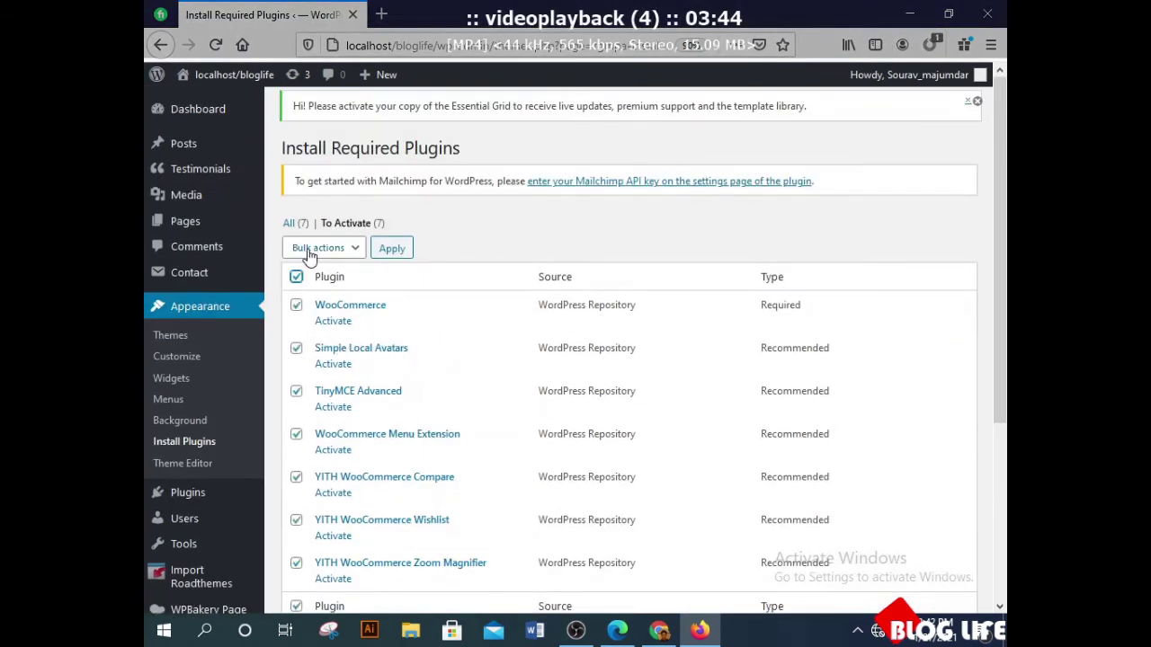
left_click(308, 249)
left_click(308, 301)
left_click(392, 248)
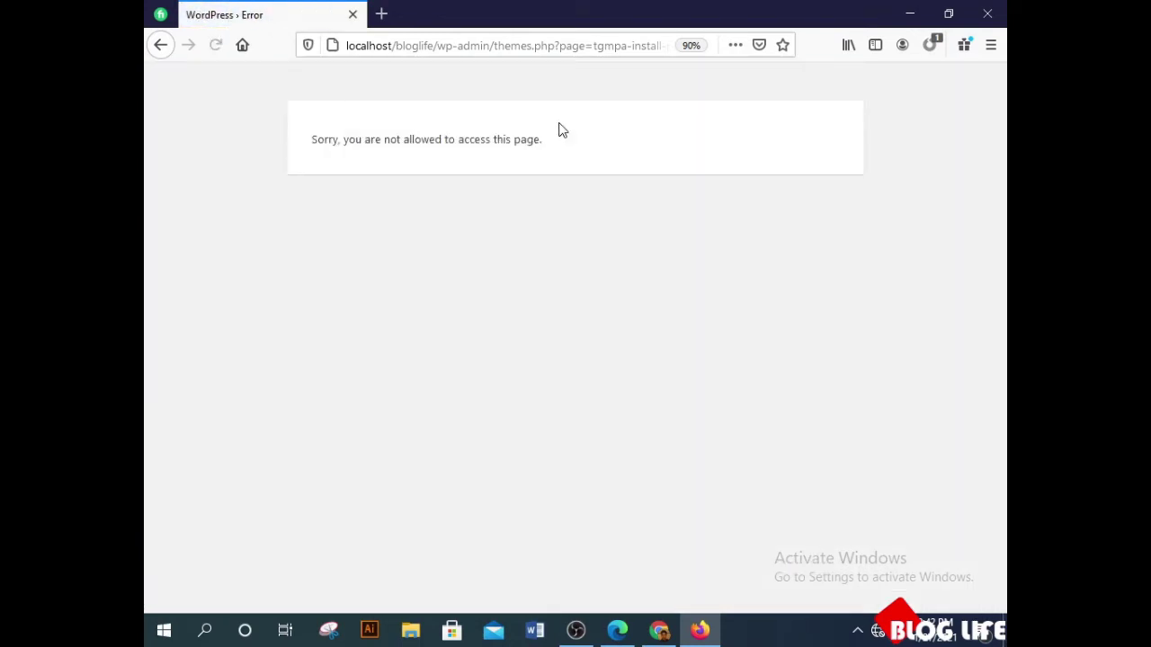
- Leave the access error page and reopen the local site's WordPress admin through its localhost address
left_click(157, 46)
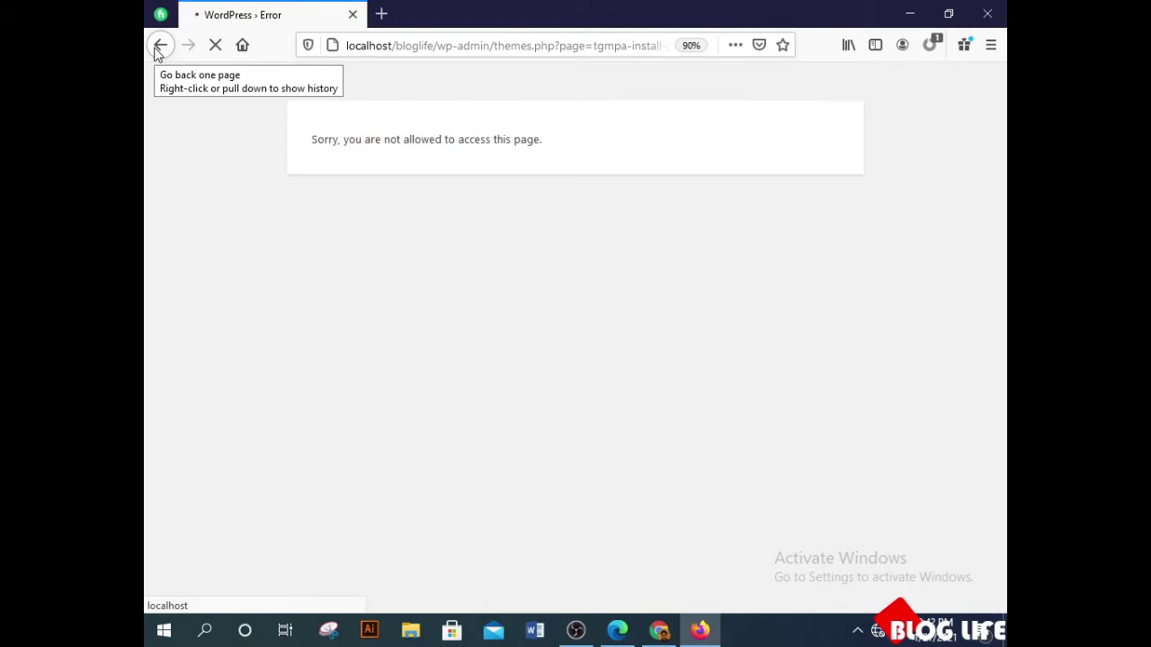
left_click(491, 47)
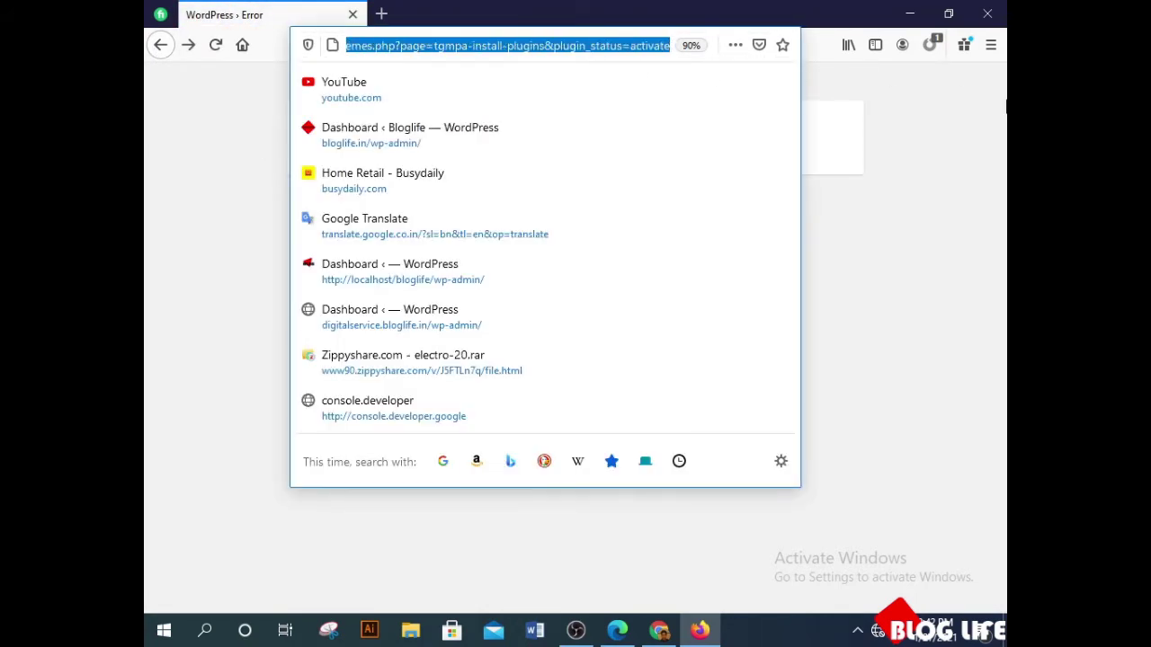
type("l")
key("Return")
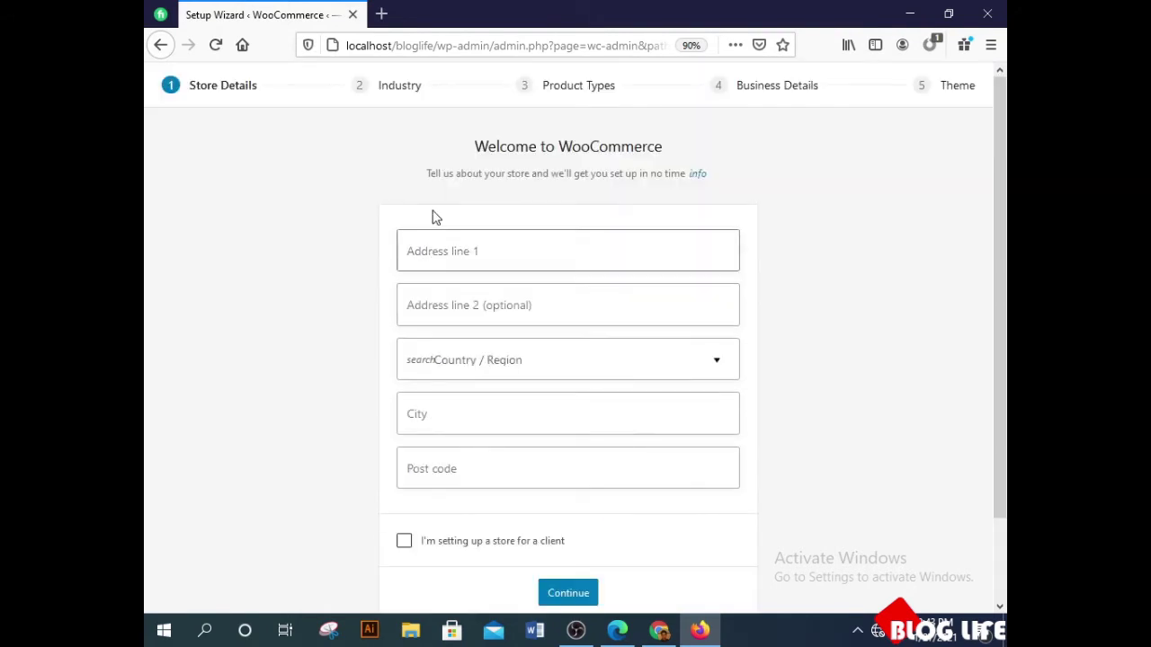
- Skip the WooCommerce store details setup and close the welcome introduction on the store's home page
left_click(549, 256)
left_click(536, 302)
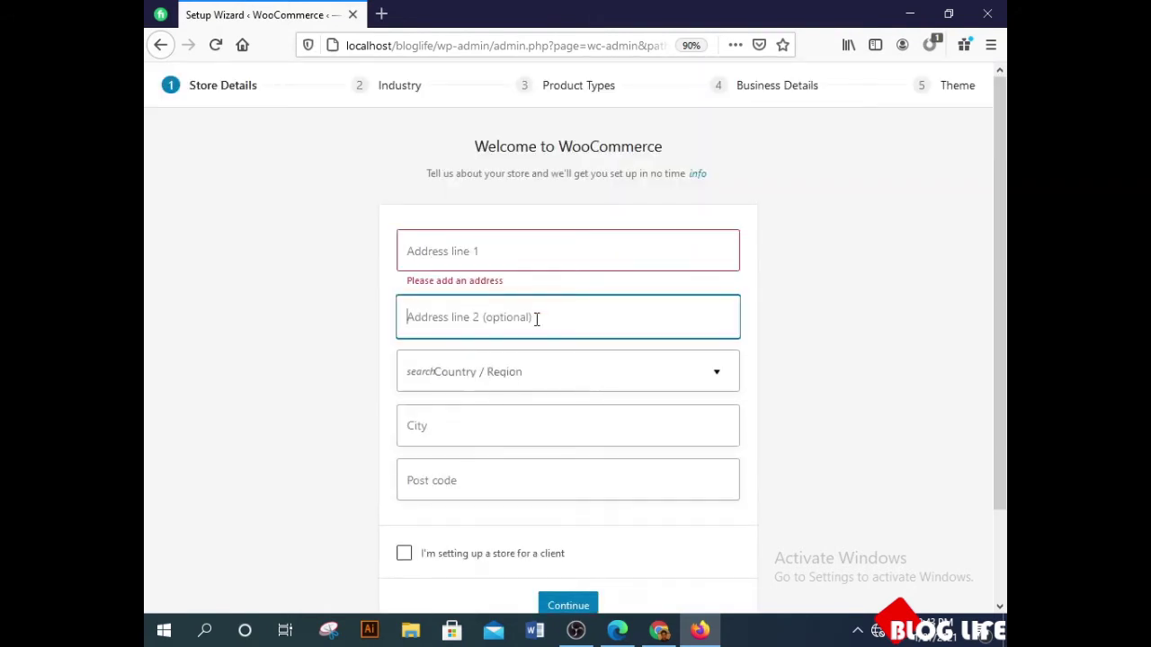
left_click(309, 254)
scroll(309, 254, "down", 2)
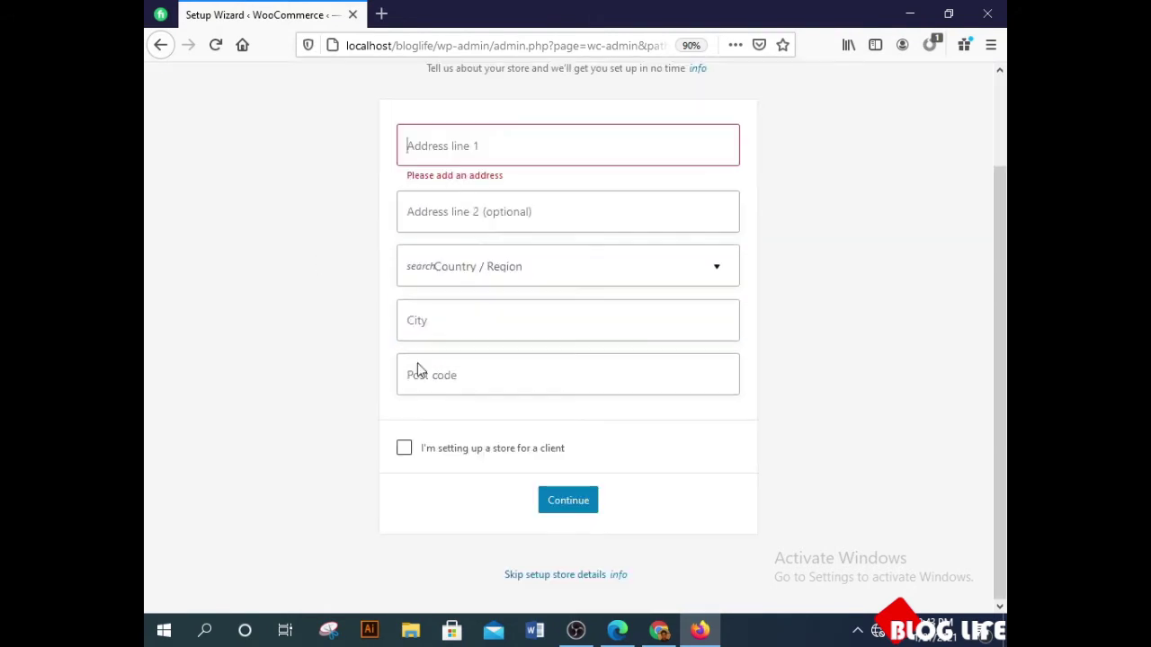
left_click(513, 580)
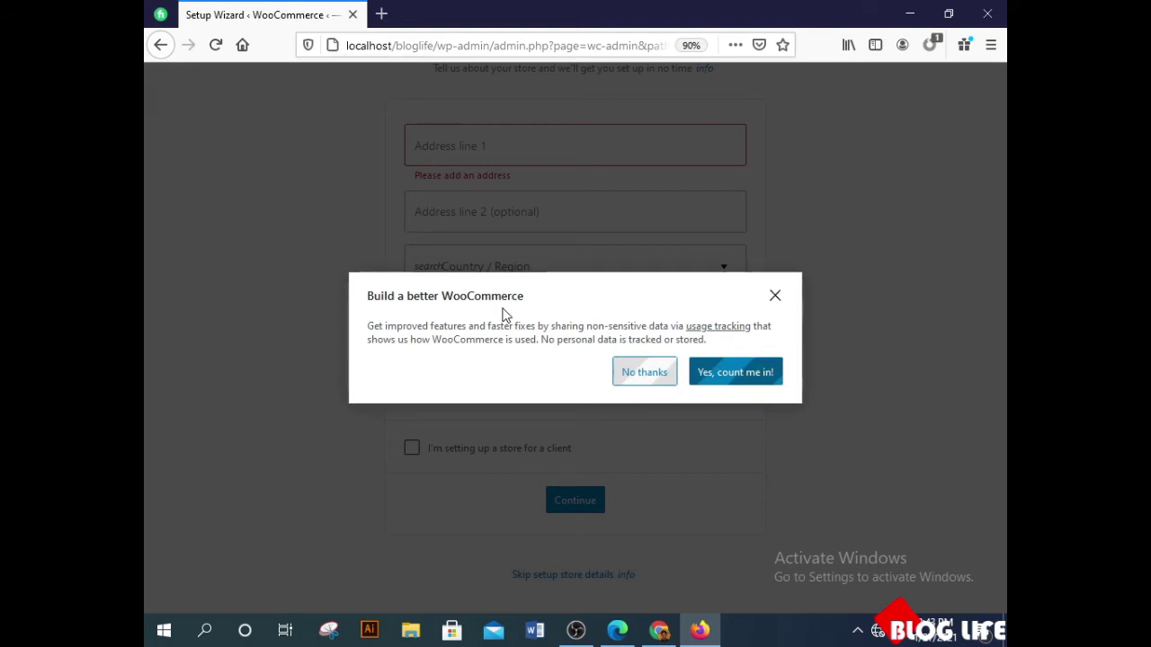
left_click(372, 196)
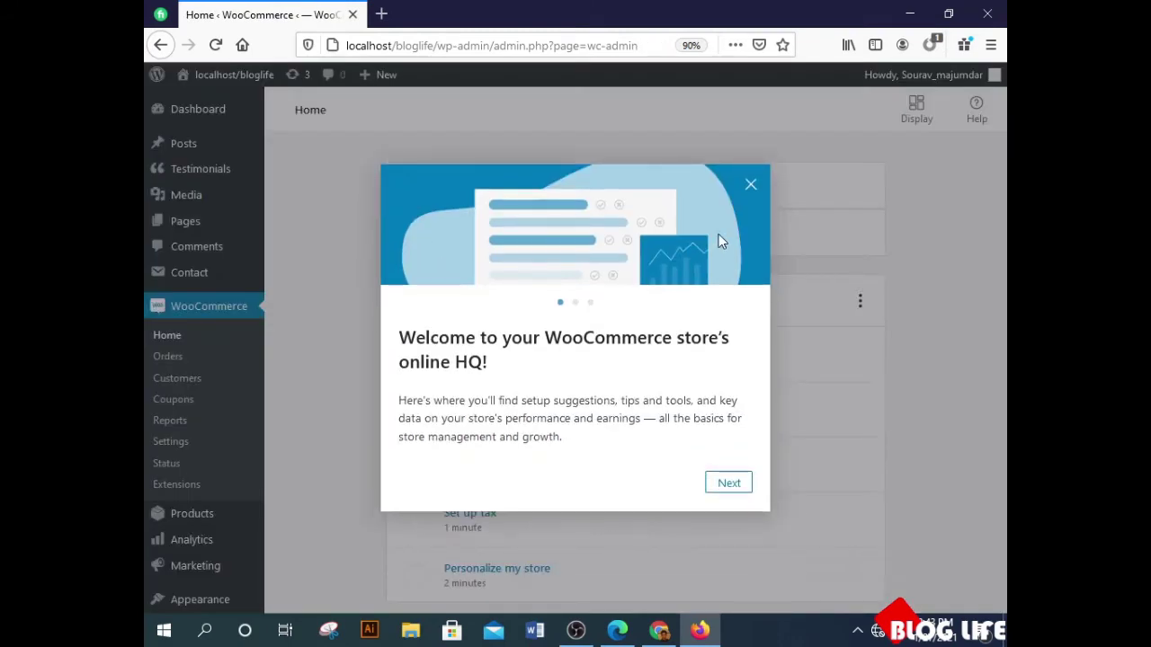
left_click(751, 185)
- Look over the WooCommerce home page's setup tasks and stats, and return to the main WordPress dashboard
scroll(241, 330, "down", 4)
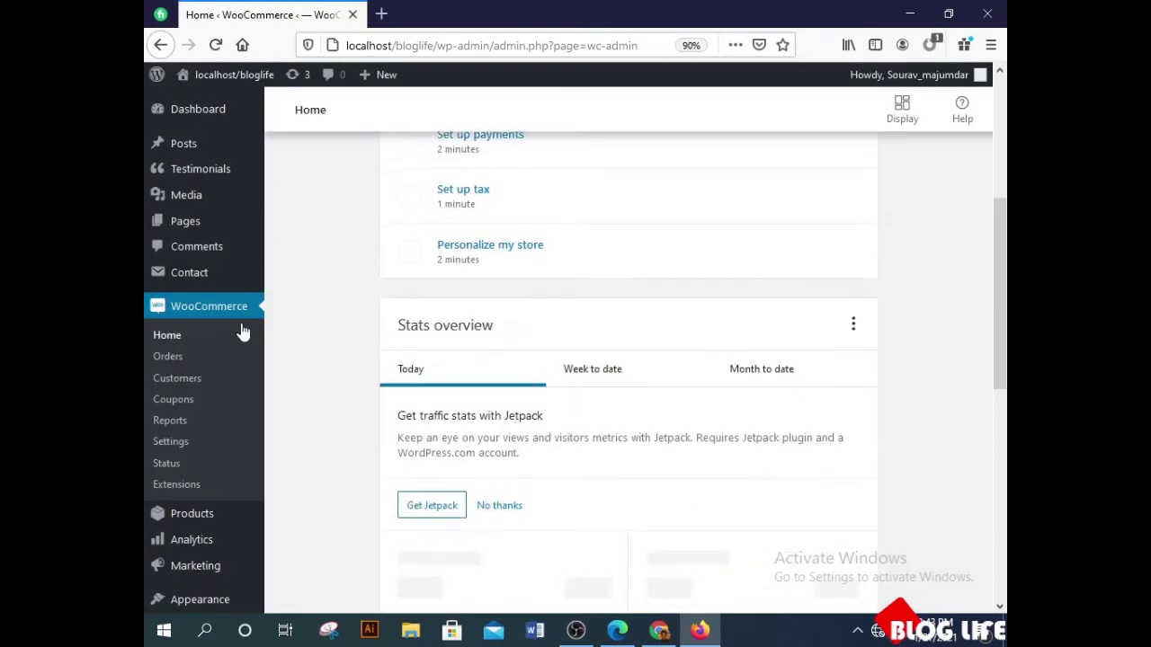
scroll(239, 315, "up", 4)
scroll(219, 369, "down", 5)
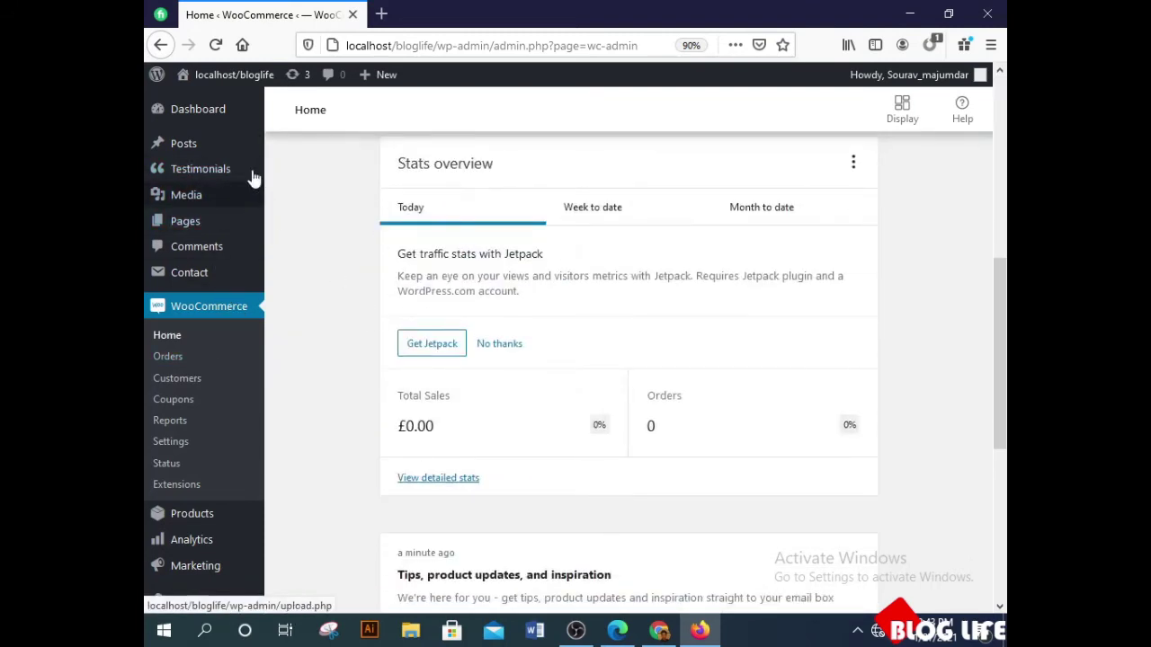
left_click(223, 110)
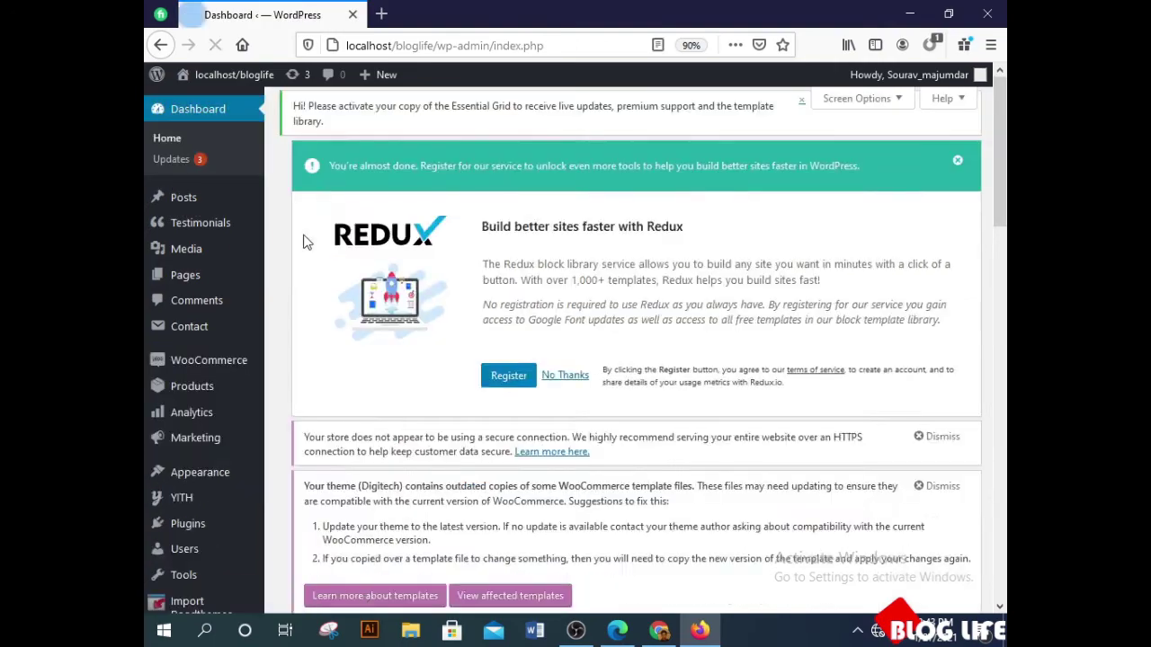
- Open the Import / Export section of the Digitech theme options and review its import and export choices
scroll(324, 261, "down", 10)
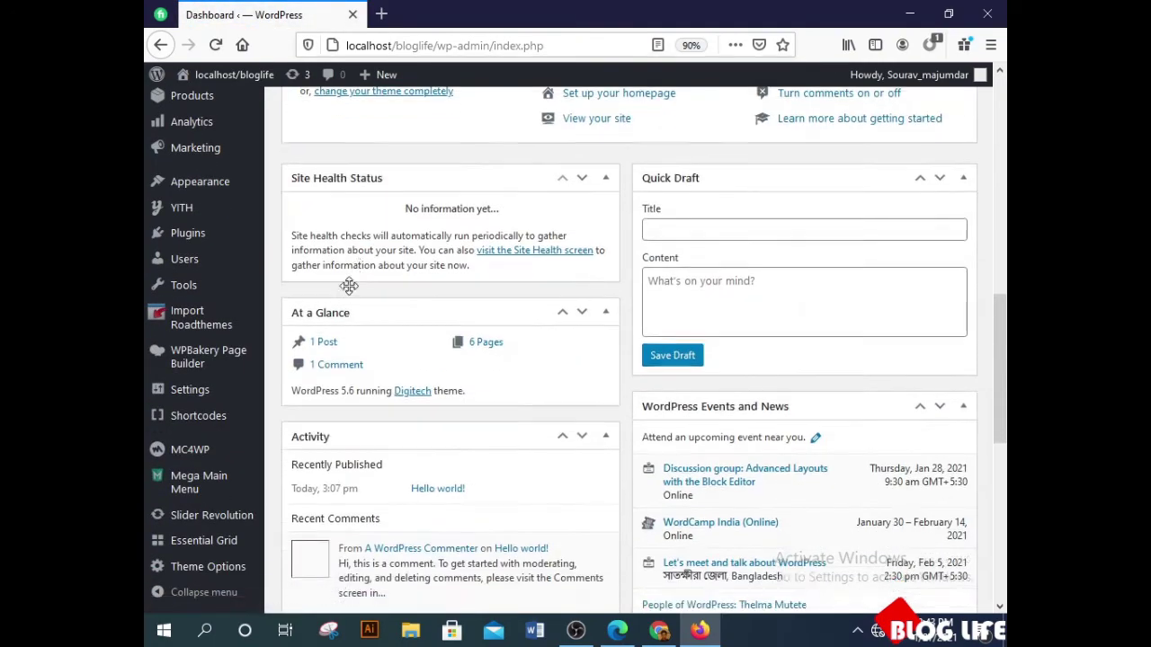
scroll(349, 285, "down", 5)
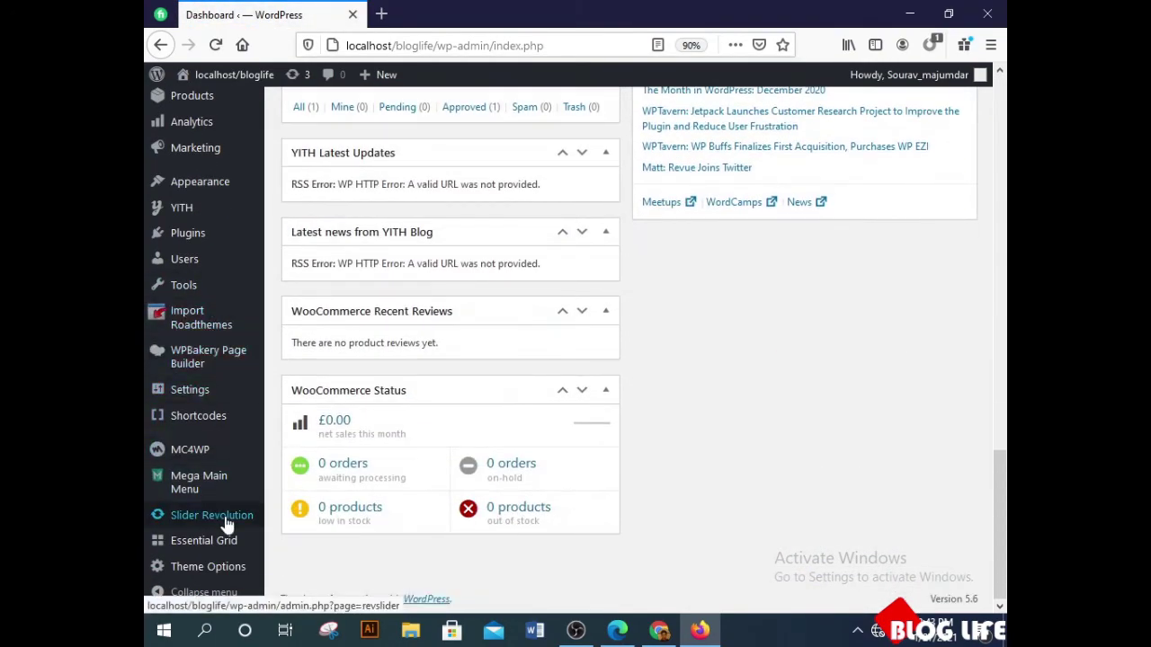
mouse_move(220, 575)
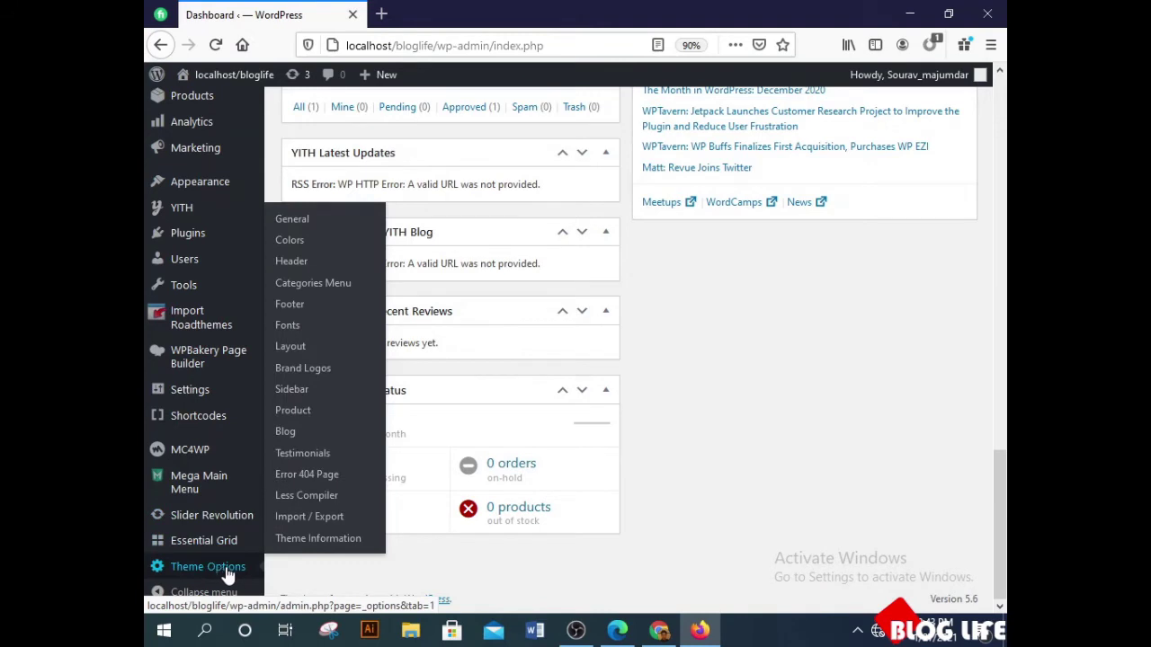
left_click(290, 529)
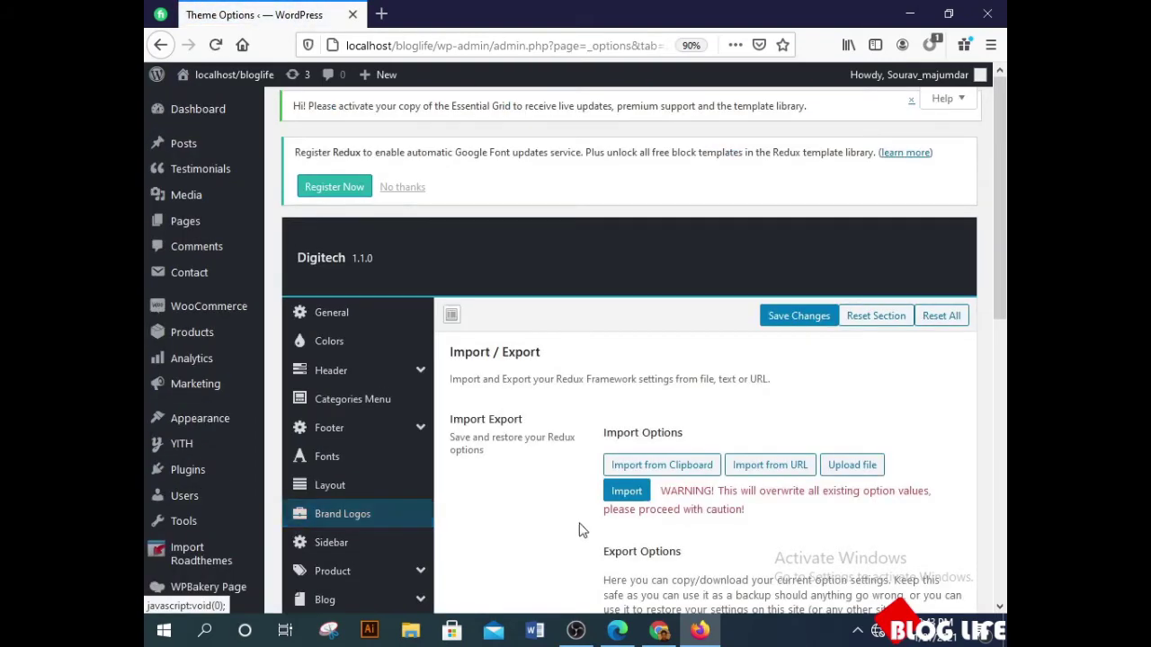
scroll(563, 529, "down", 3)
scroll(563, 529, "up", 3)
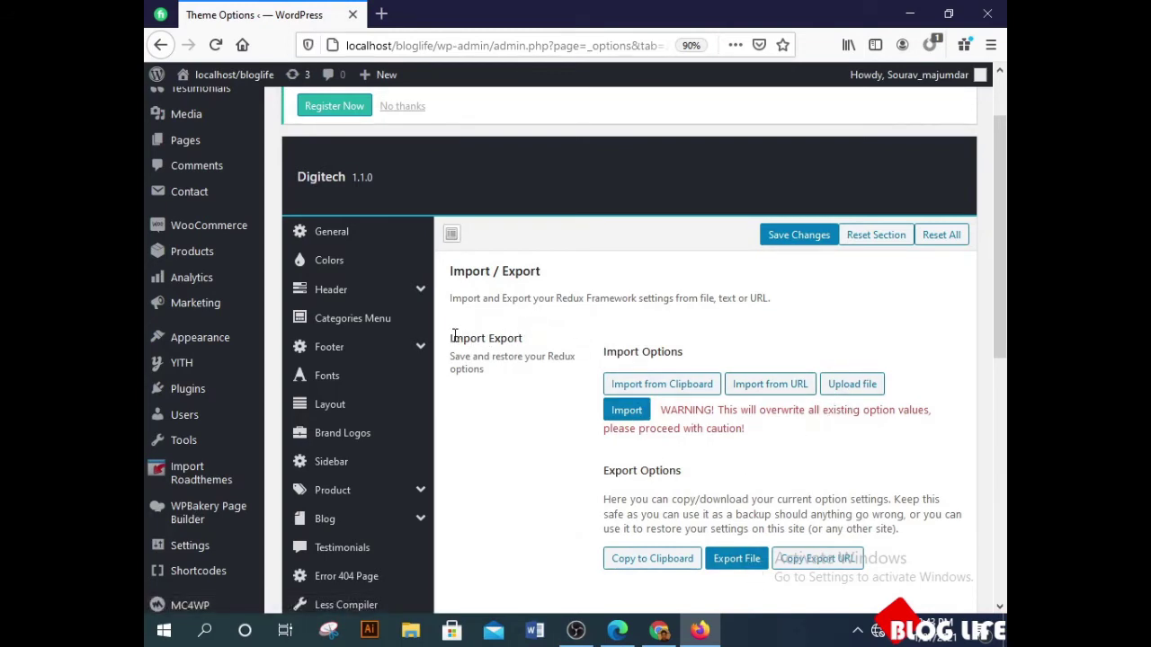
left_click_drag(453, 336, 542, 347)
left_click(539, 342)
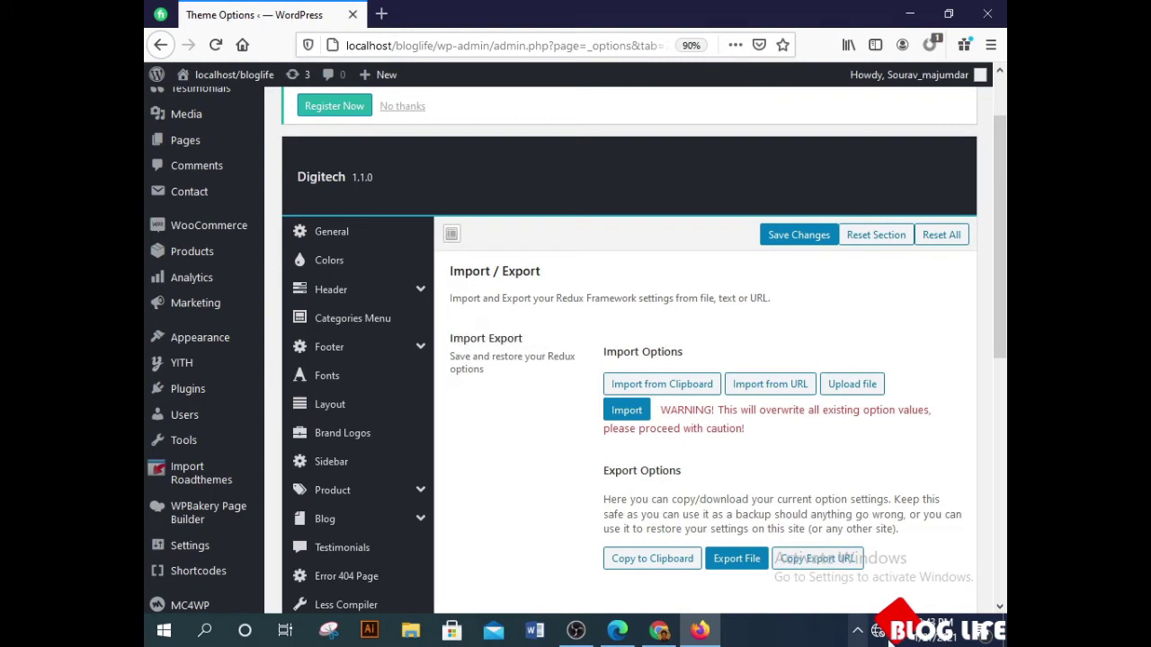
- Turn the computer's Wi-Fi back on in the Windows network settings and return to the theme options page
left_click(877, 631)
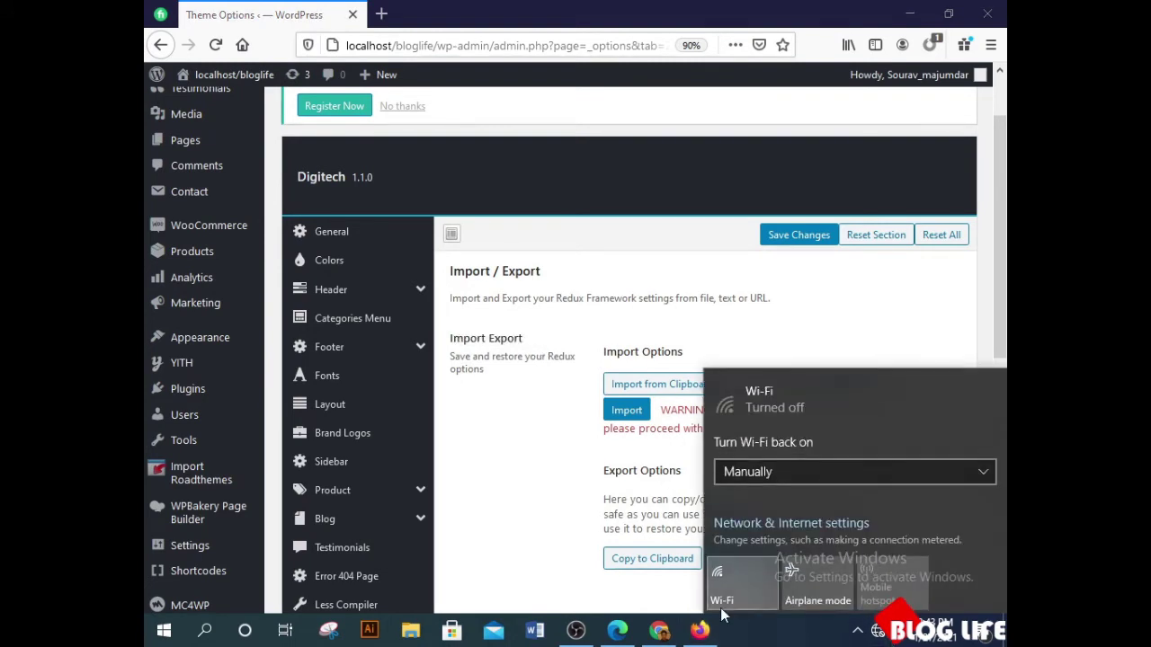
left_click(721, 609)
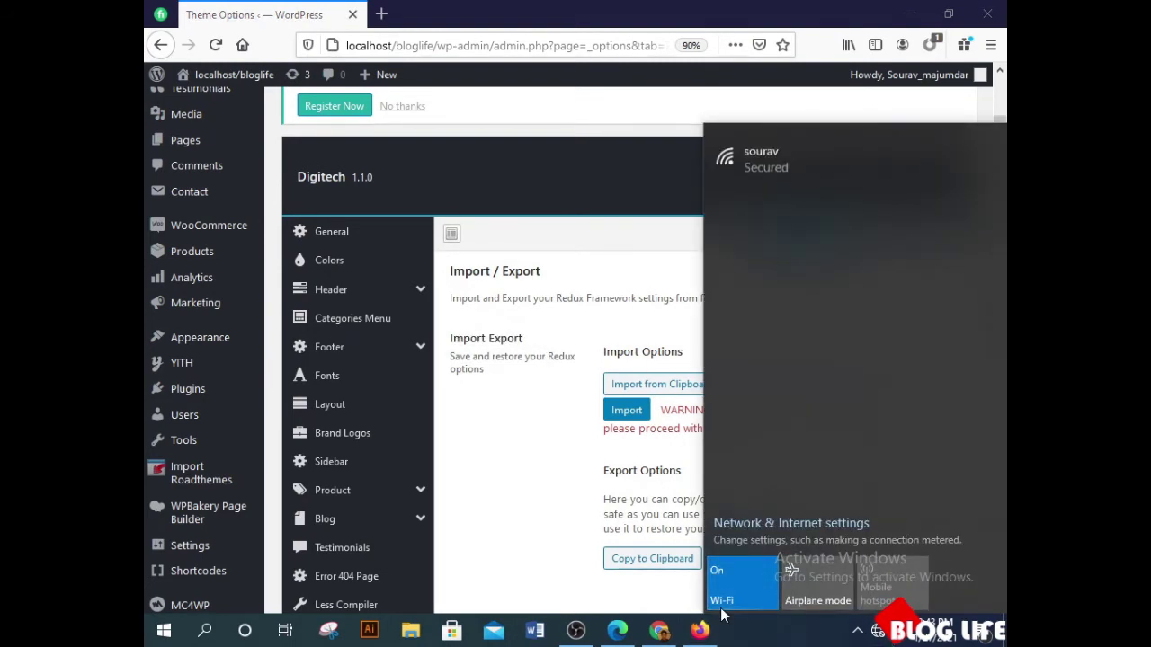
left_click(536, 449)
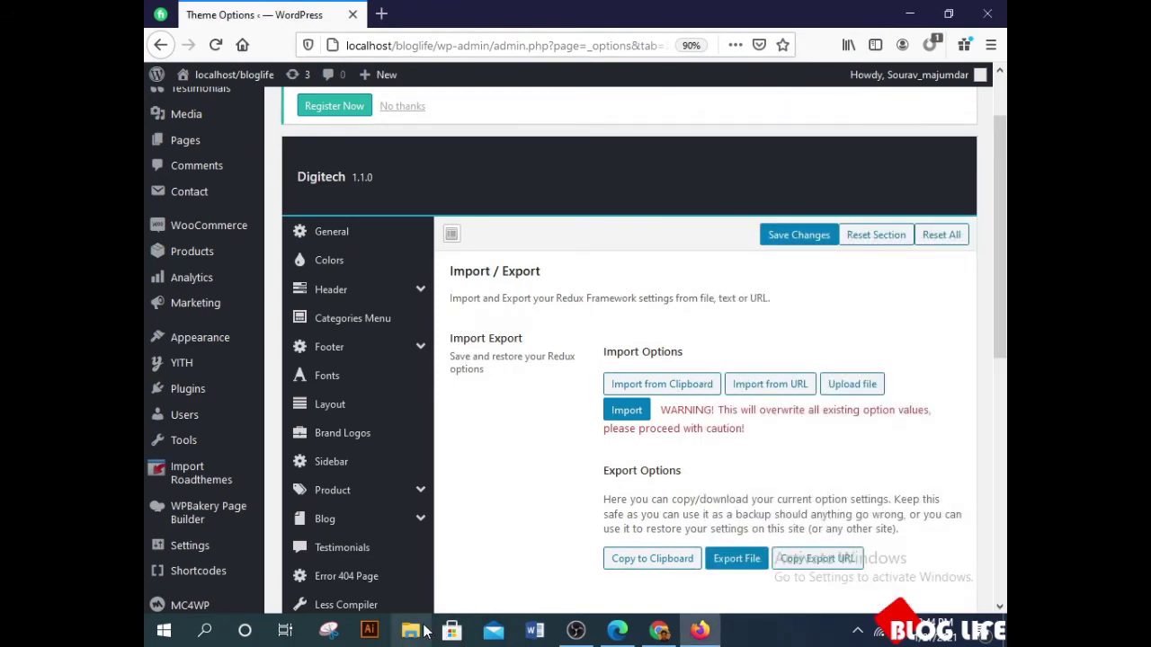
- Open the Import Roadthemes page and run the one-click demo data import
scroll(474, 499, "up", 1)
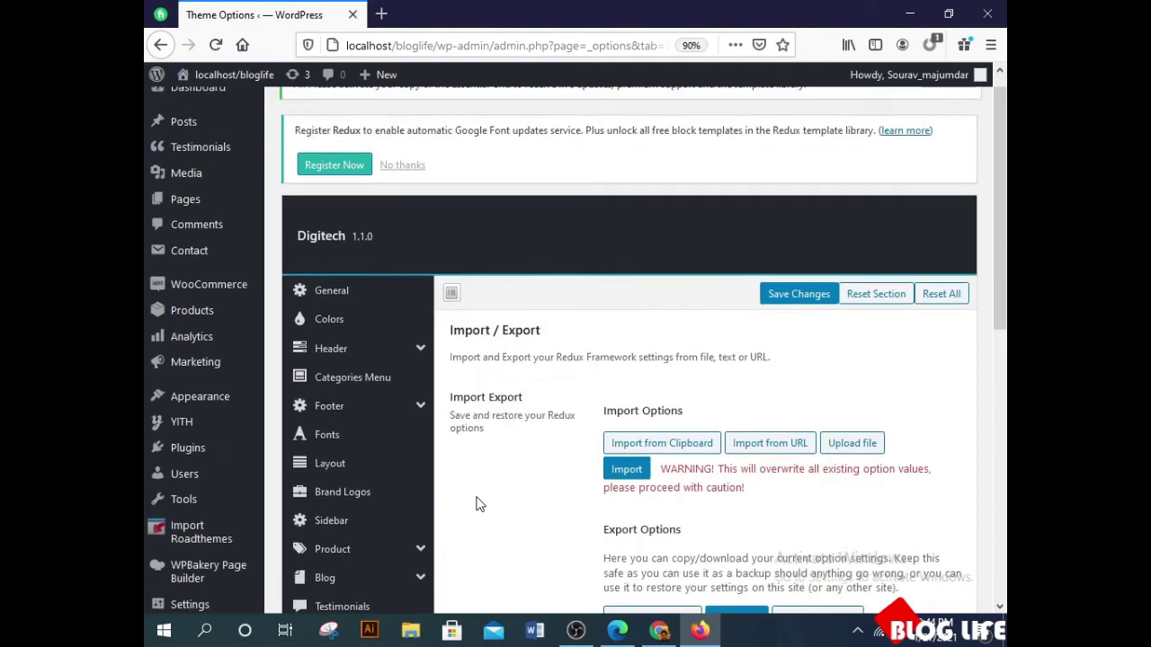
scroll(476, 503, "down", 5)
left_click(178, 158)
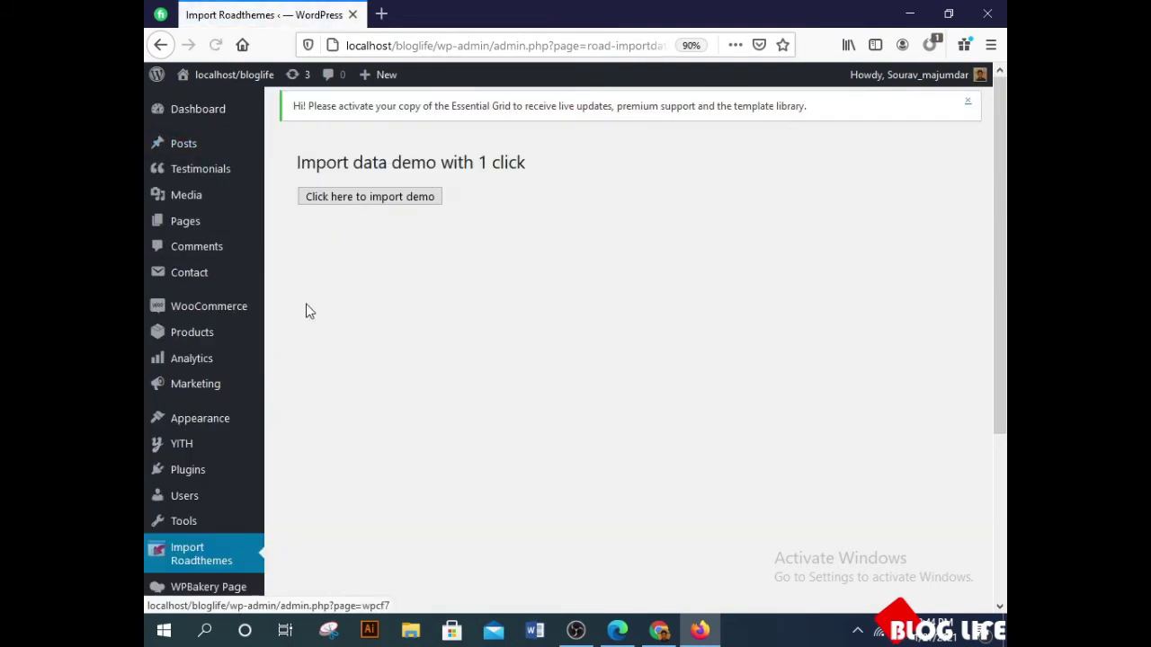
scroll(405, 314, "down", 3)
scroll(406, 313, "up", 3)
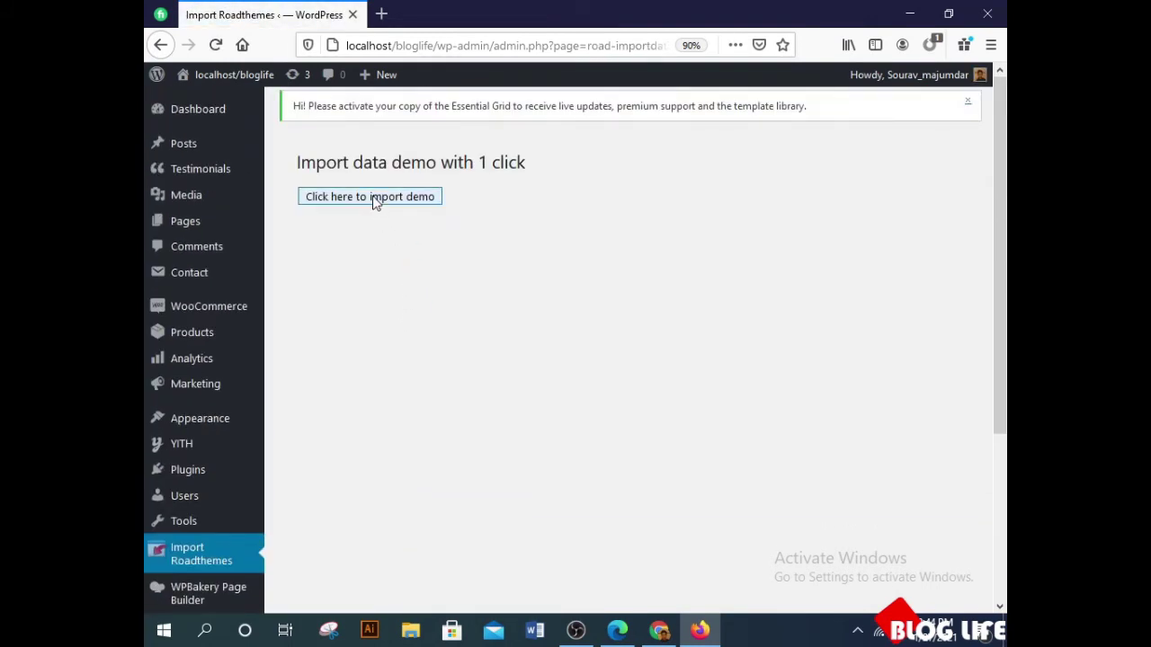
left_click(375, 198)
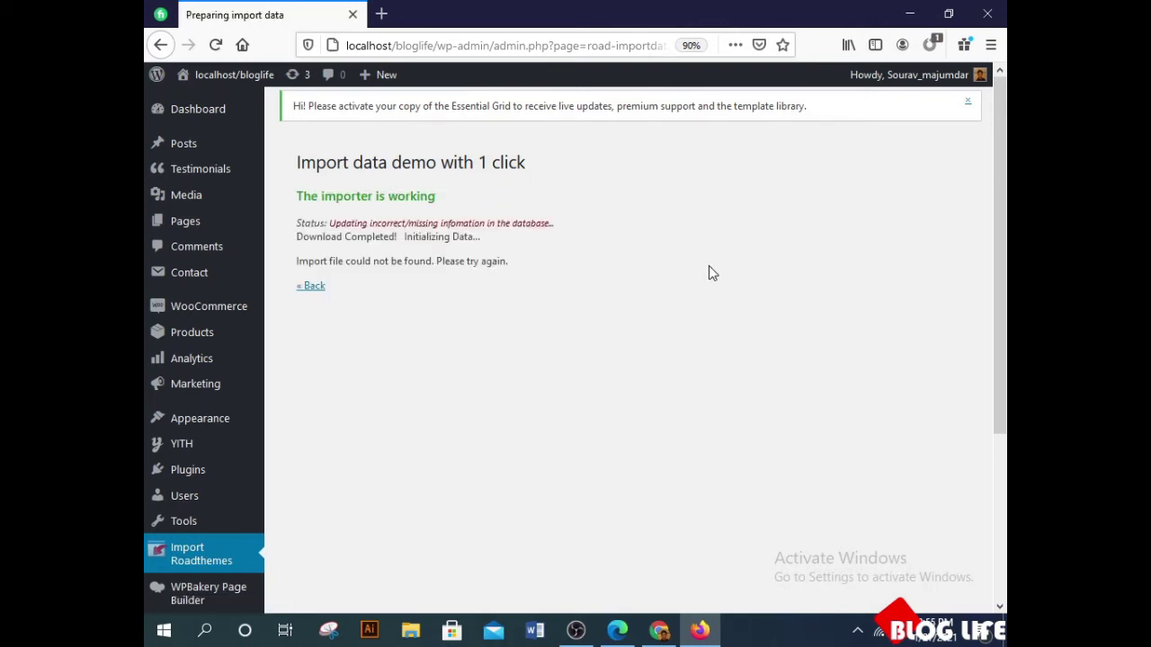
- Open the front end of the local bloglife site in a new browser tab and switch to it
right_click(235, 76)
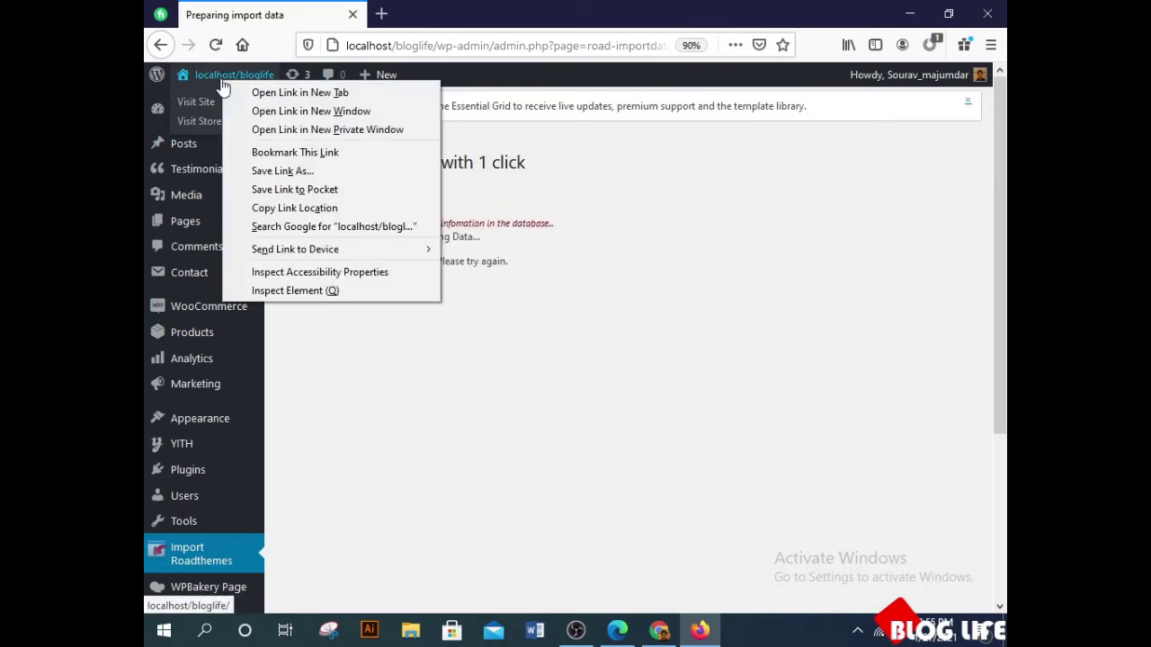
left_click(288, 89)
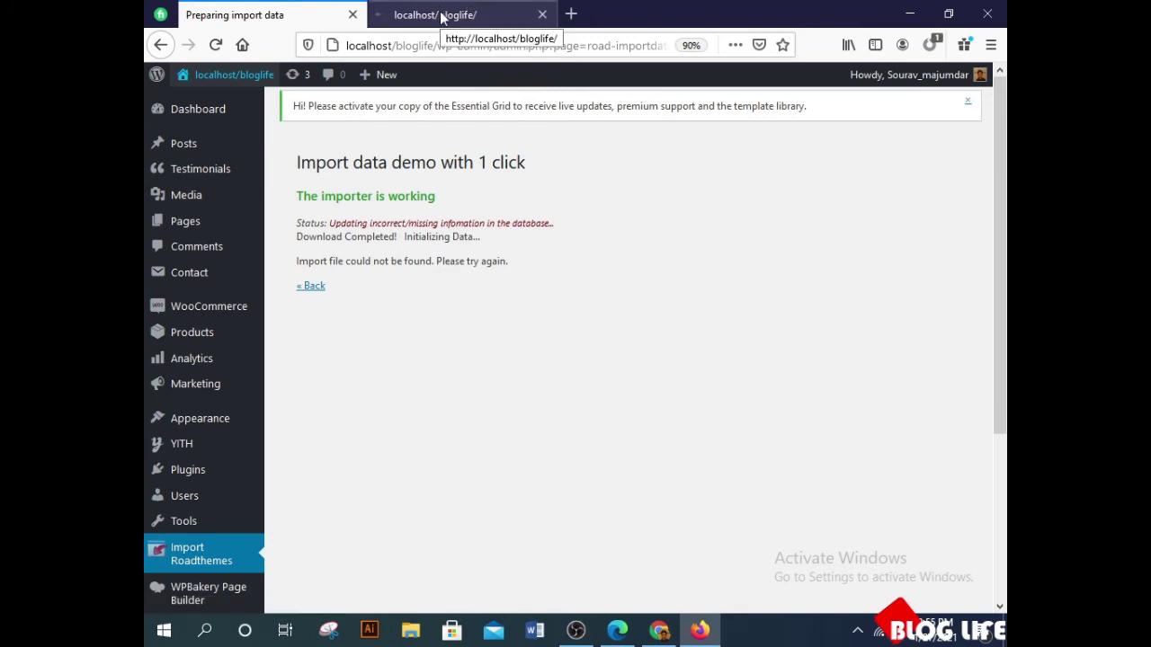
left_click(441, 14)
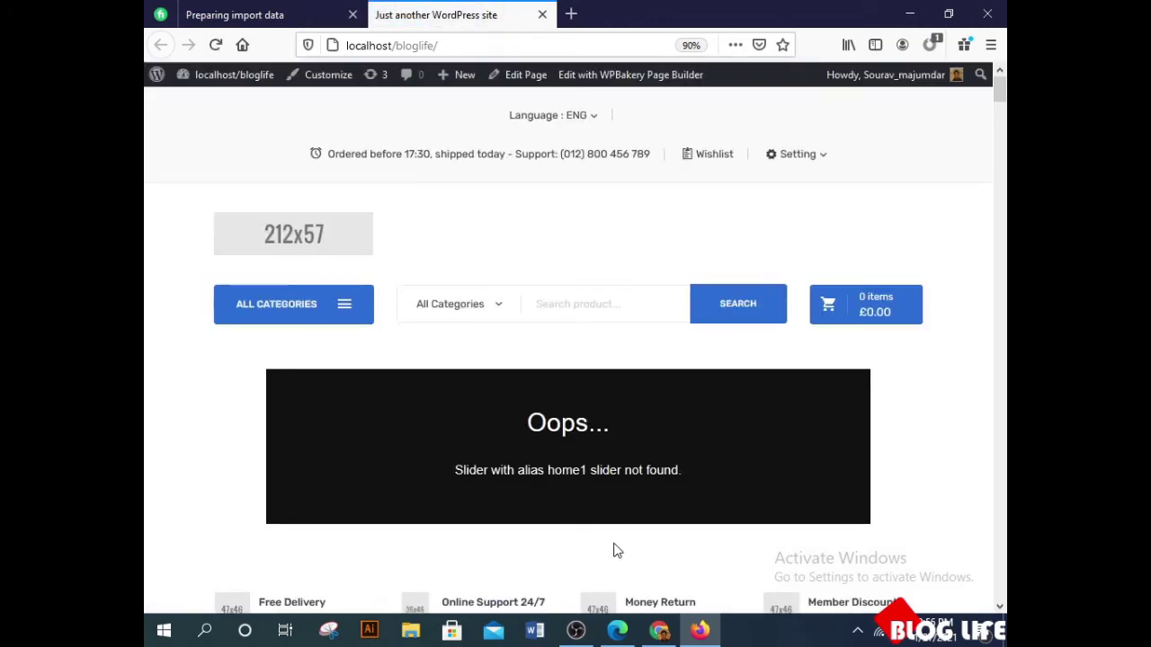
- Examine the site's homepage from the header and slider area down through the banners, deals and product sections
scroll(618, 534, "down", 15)
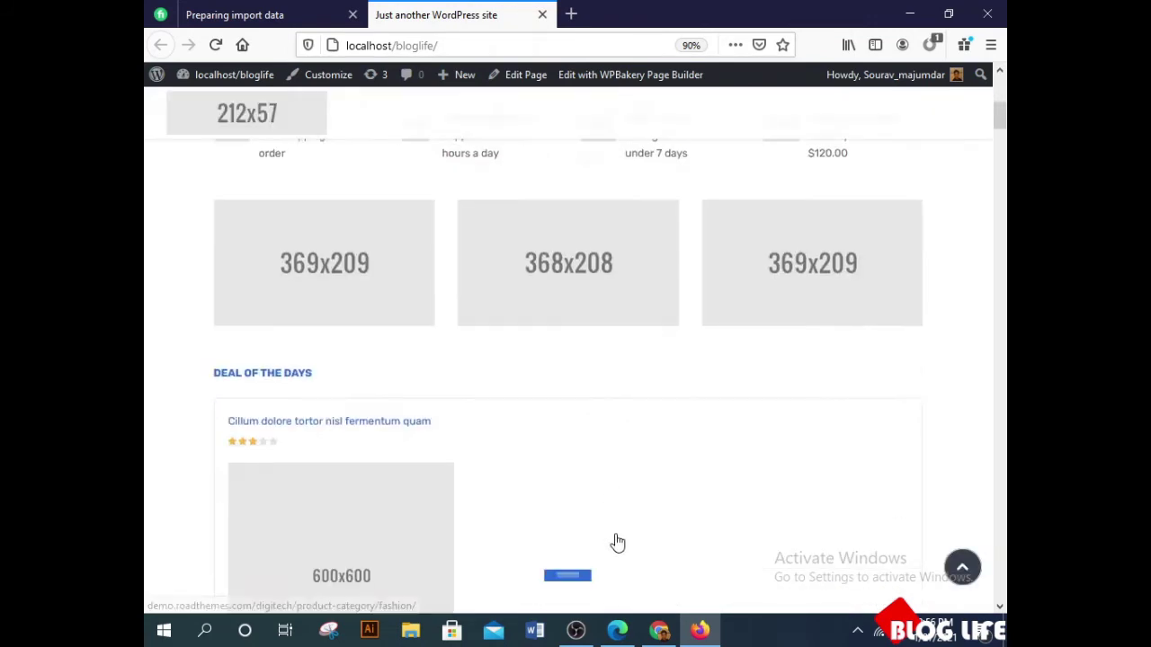
scroll(609, 512, "down", 5)
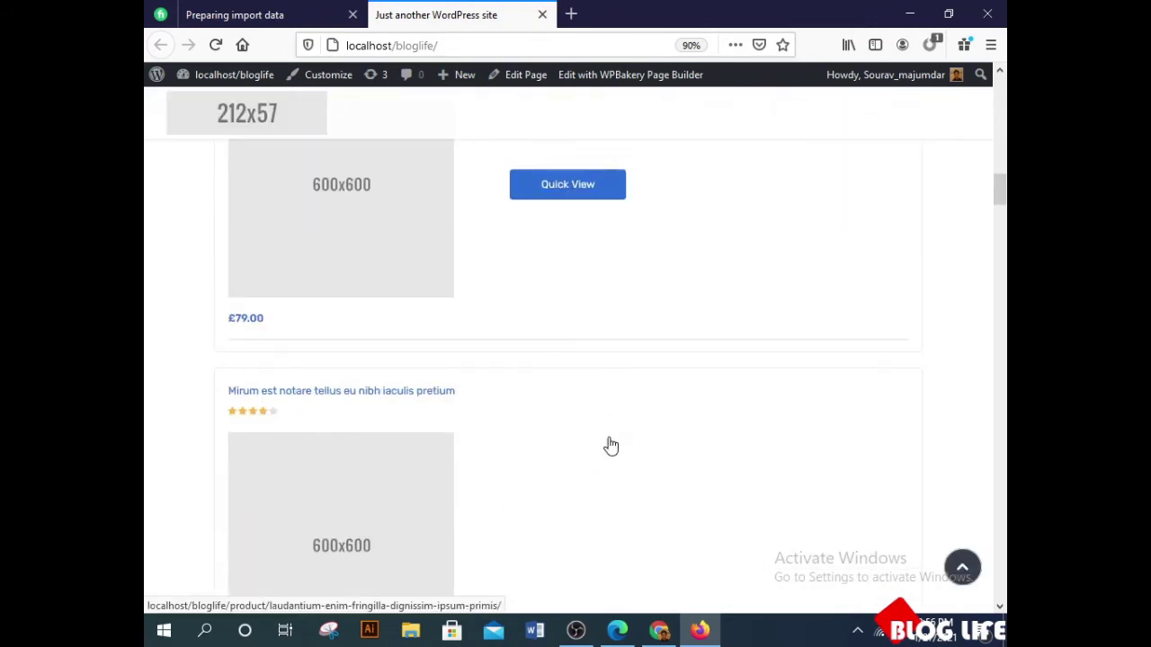
scroll(611, 459, "down", 5)
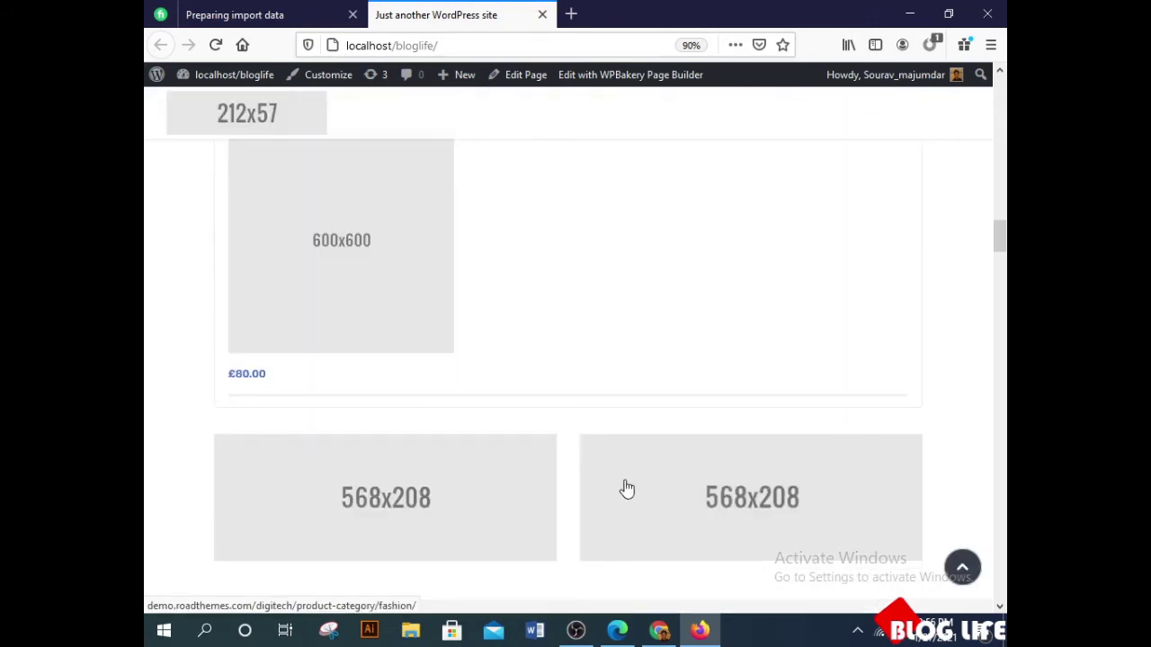
scroll(628, 488, "down", 5)
scroll(627, 488, "up", 2)
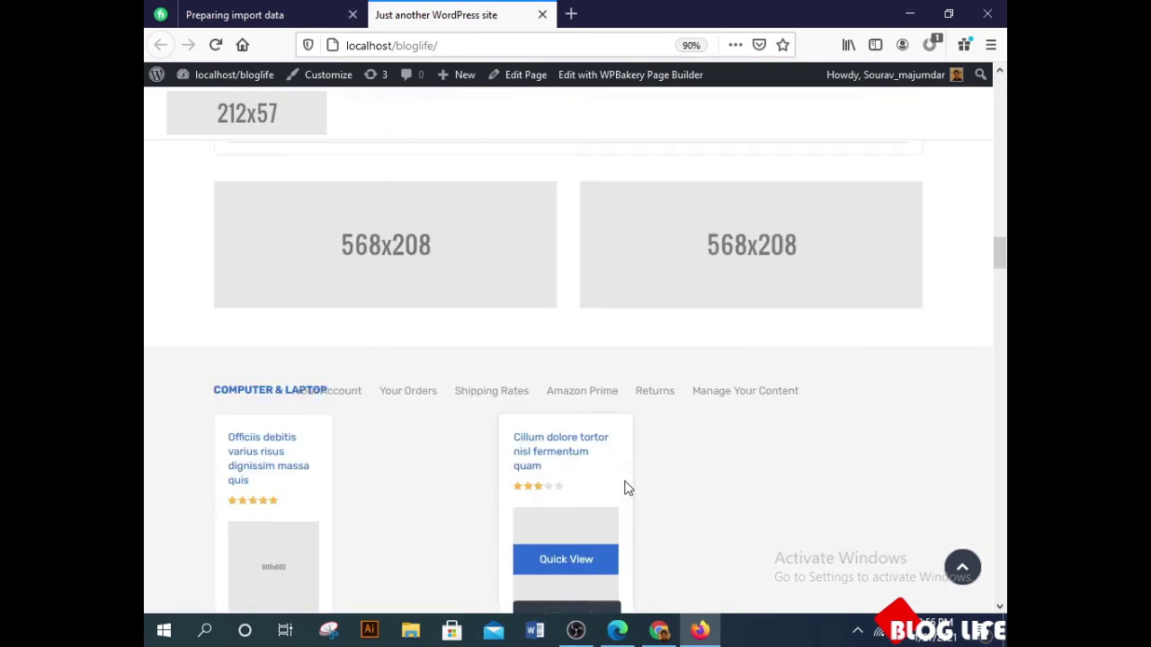
scroll(627, 488, "down", 3)
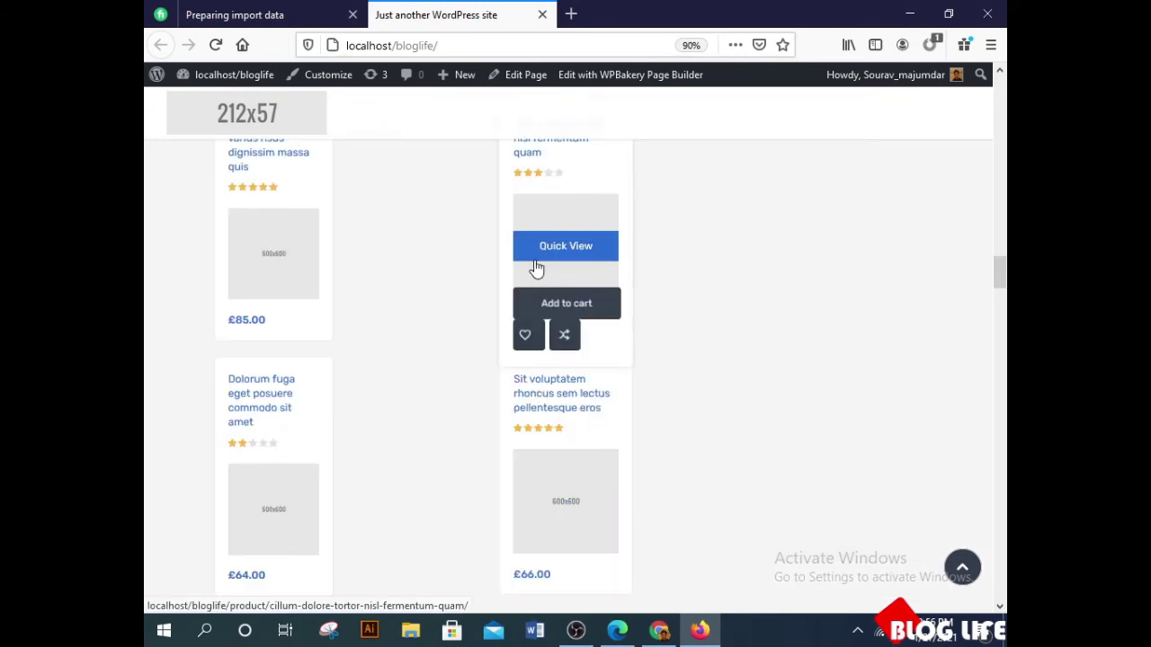
scroll(757, 392, "up", 4)
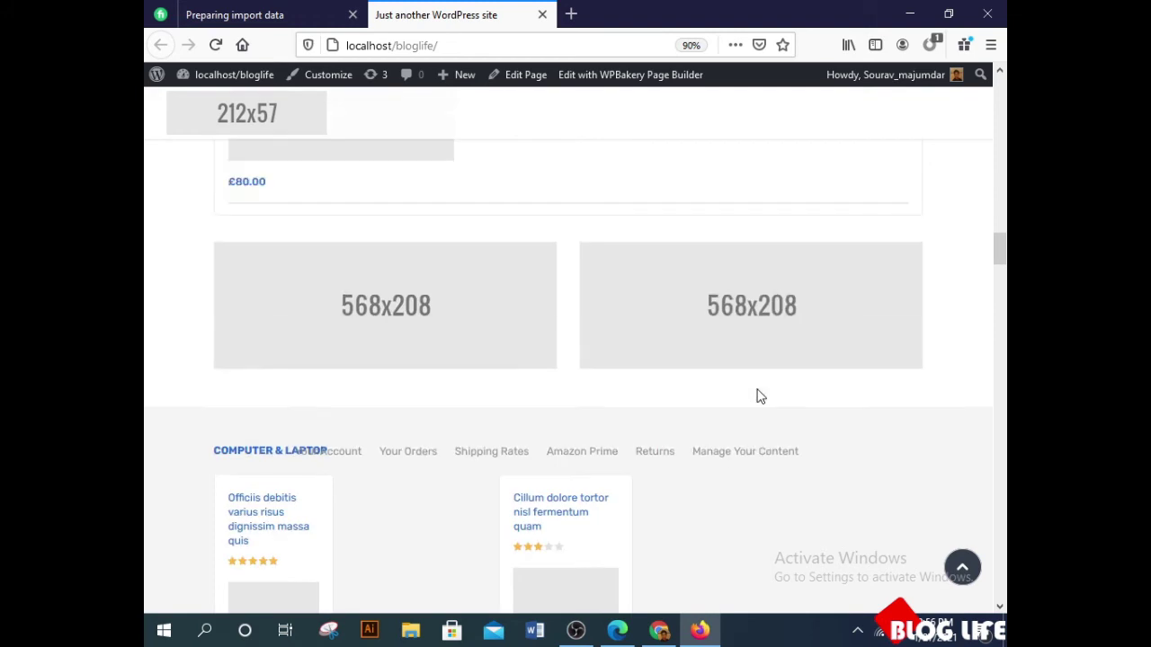
scroll(758, 396, "down", 10)
scroll(758, 397, "up", 10)
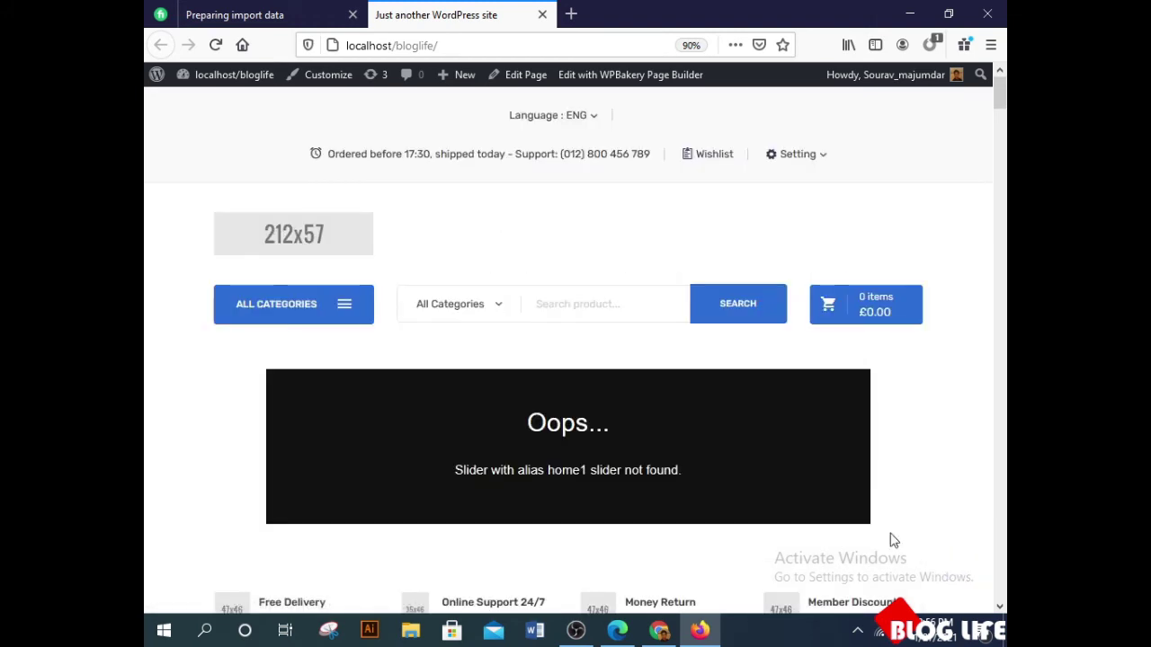
scroll(580, 433, "down", 3)
scroll(578, 437, "up", 3)
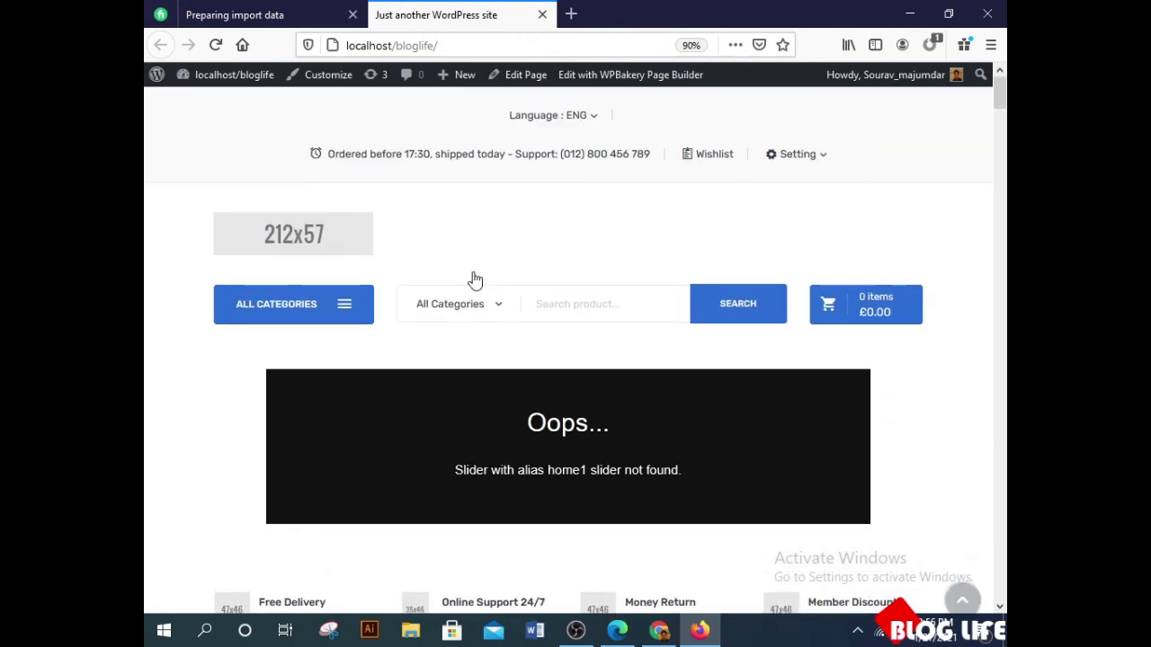
- Return to the WordPress admin tab, open Slider Revolution and look over its module creation and import options
left_click(330, 24)
scroll(254, 477, "down", 3)
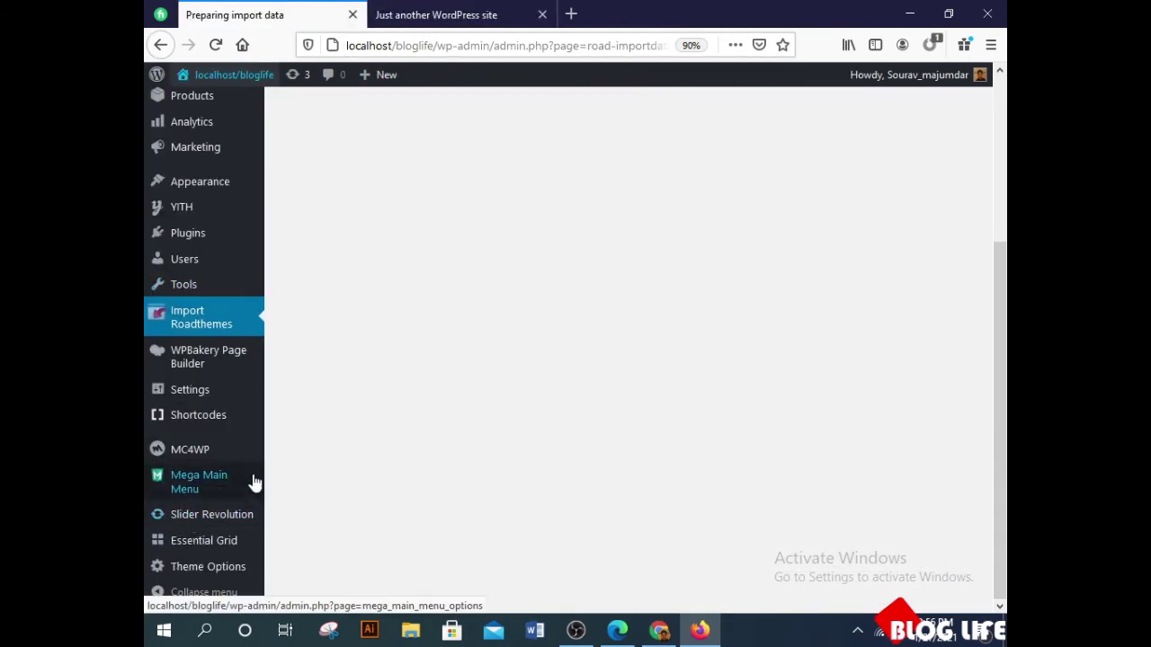
left_click(232, 515)
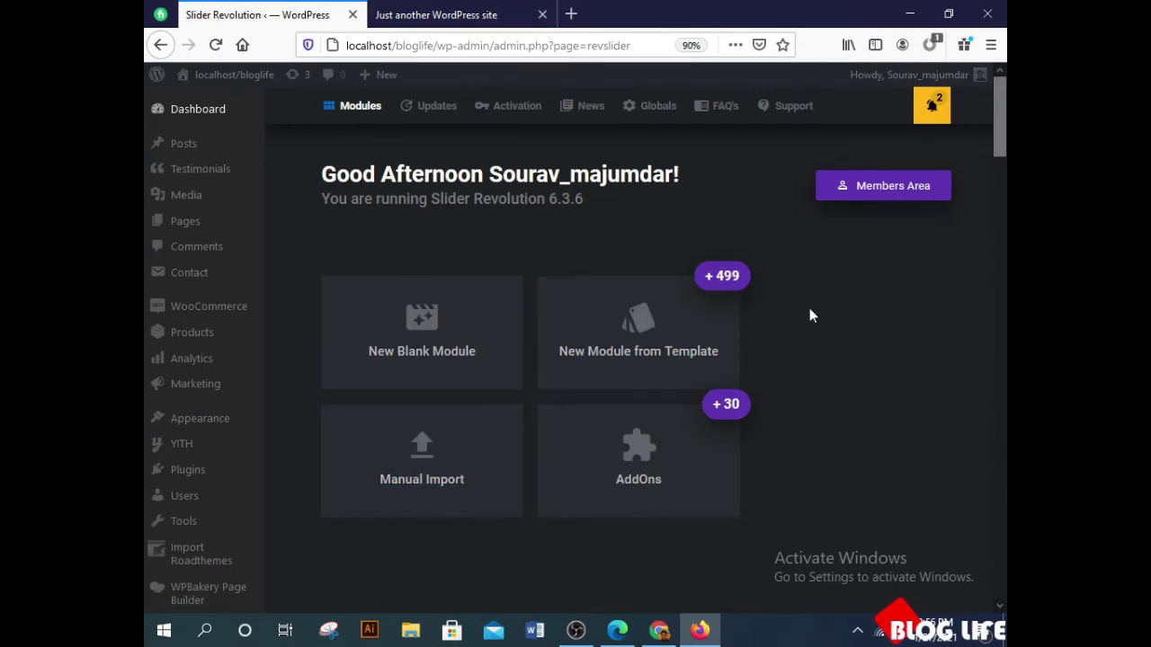
scroll(807, 315, "down", 2)
scroll(791, 319, "down", 3)
scroll(781, 316, "down", 3)
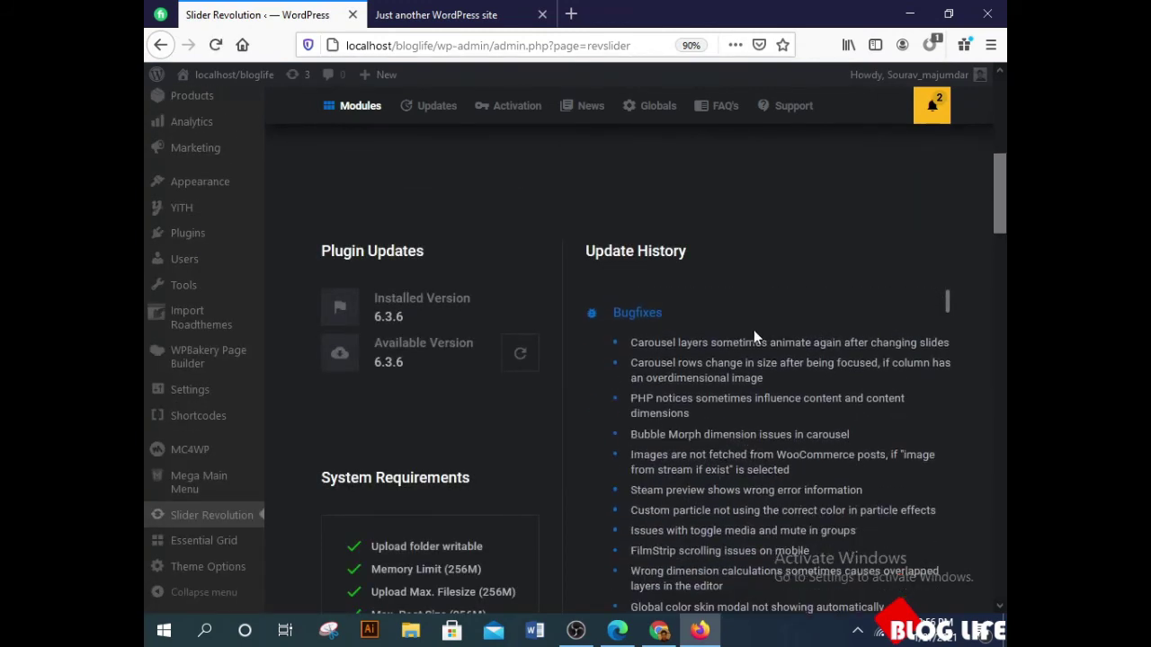
scroll(503, 306, "up", 5)
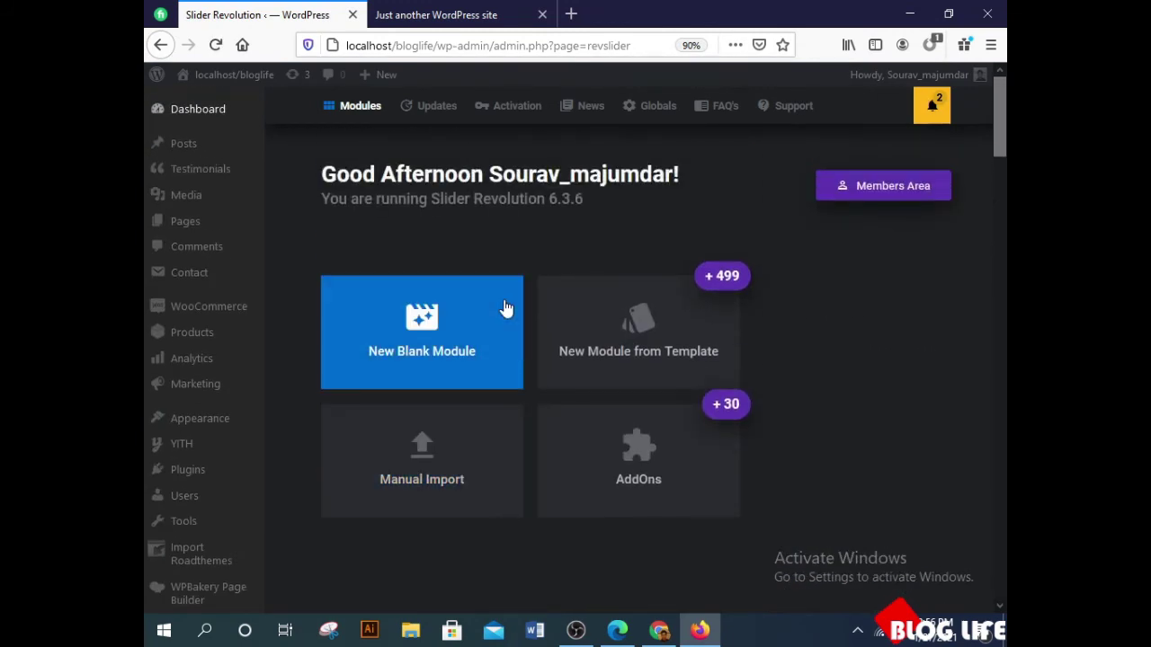
- Start a manual slider import and browse to the slider-sample folder inside wp_digitech_package_1.1.0, under the 549rs folder on drive D
left_click(443, 474)
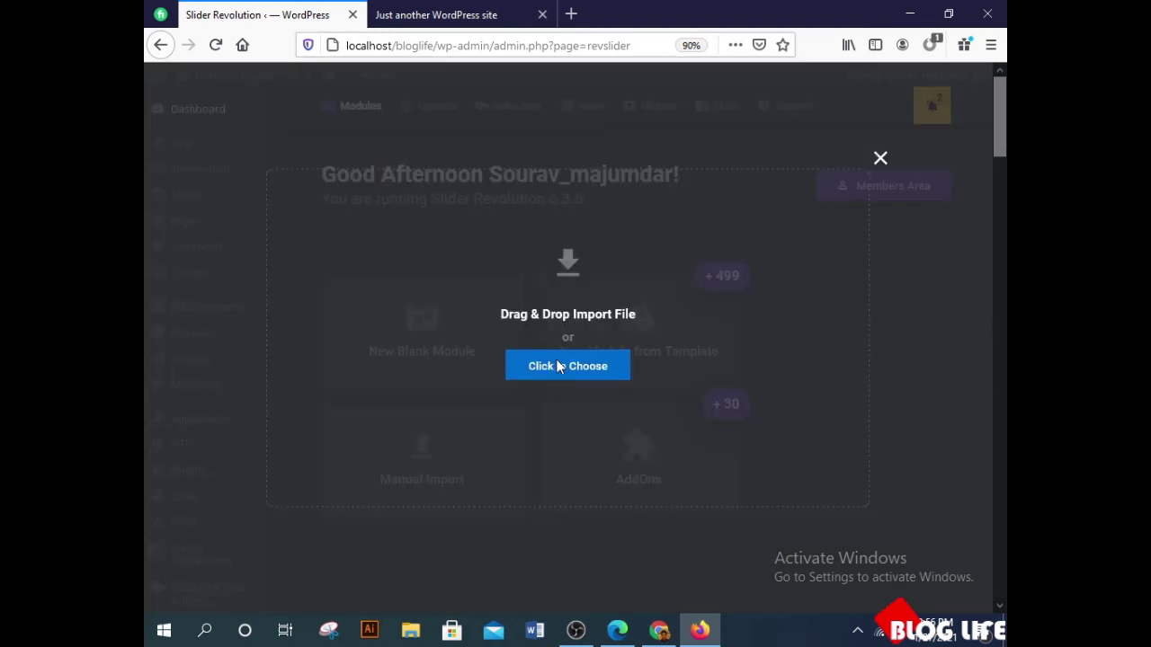
left_click(561, 367)
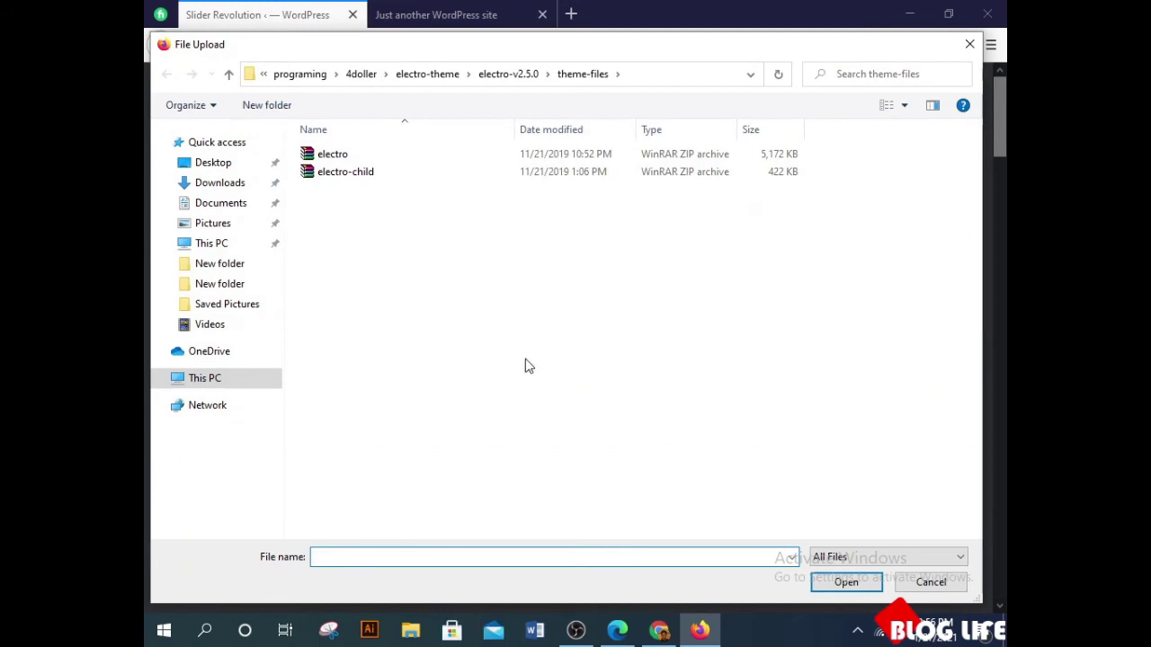
left_click(300, 75)
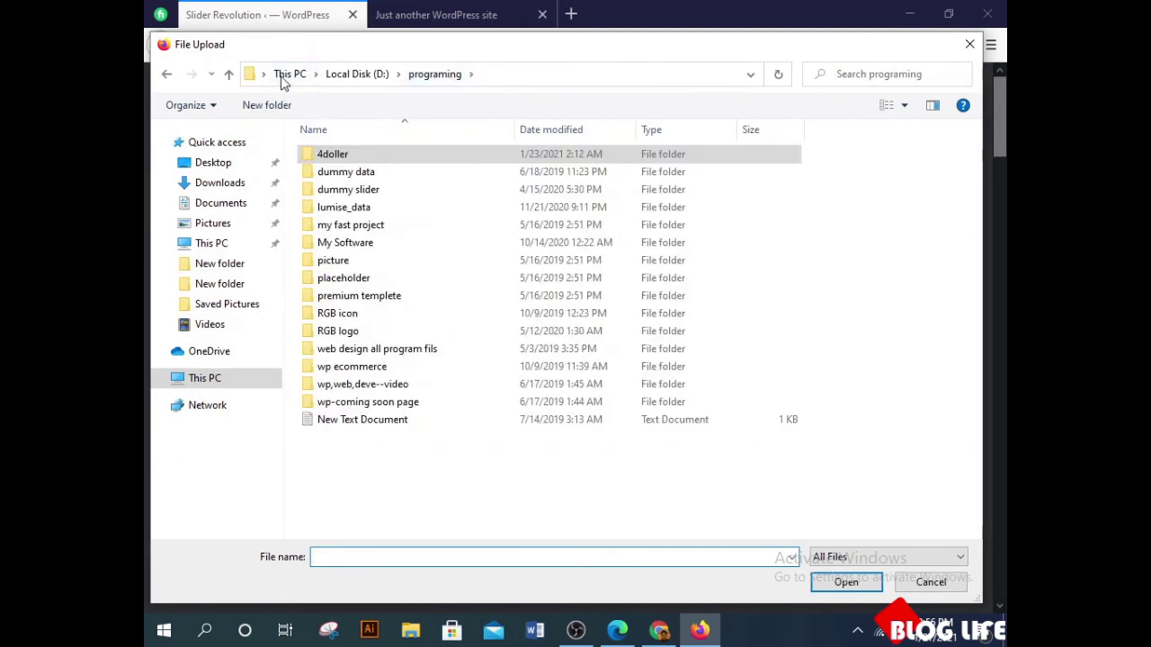
left_click(361, 77)
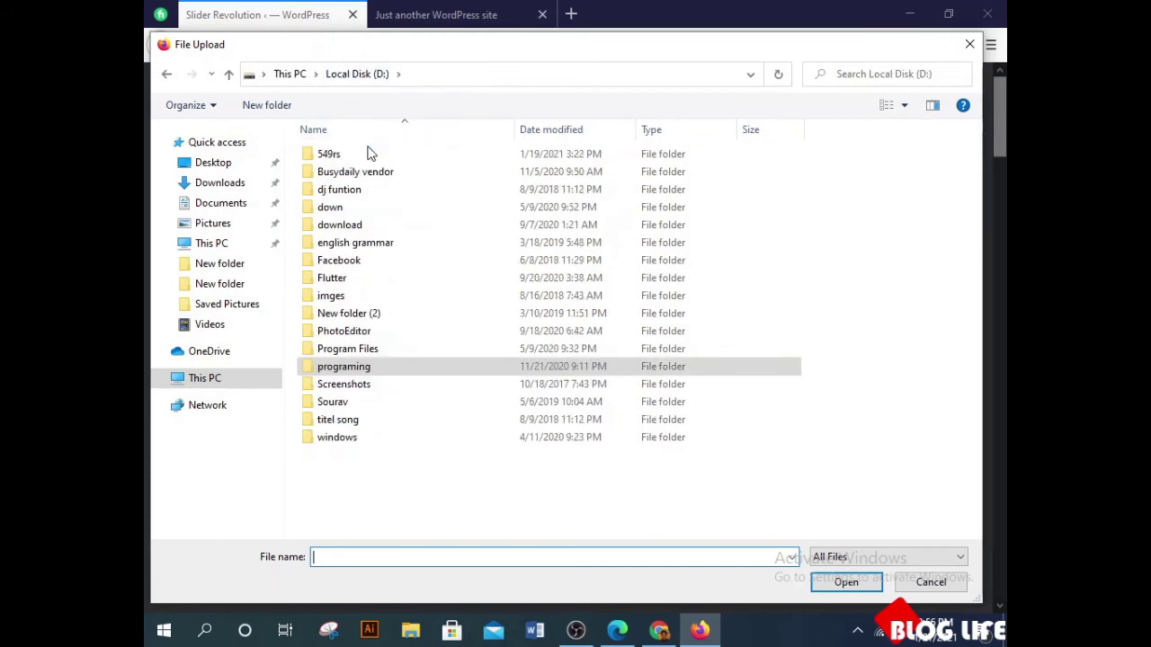
double_click(367, 153)
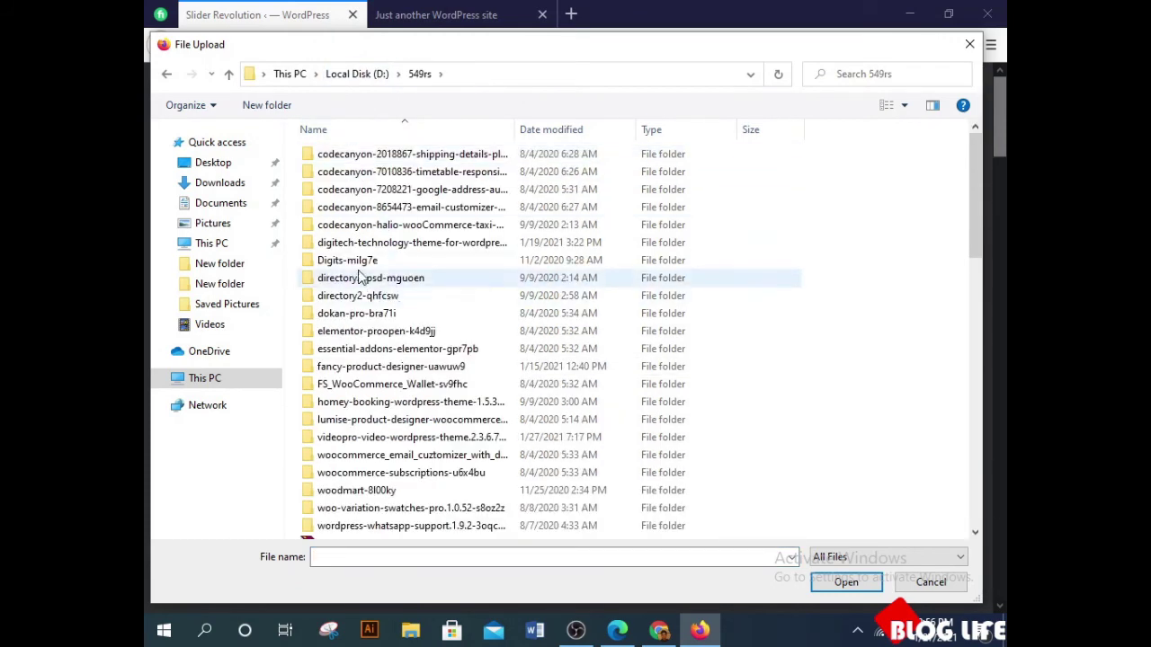
double_click(371, 243)
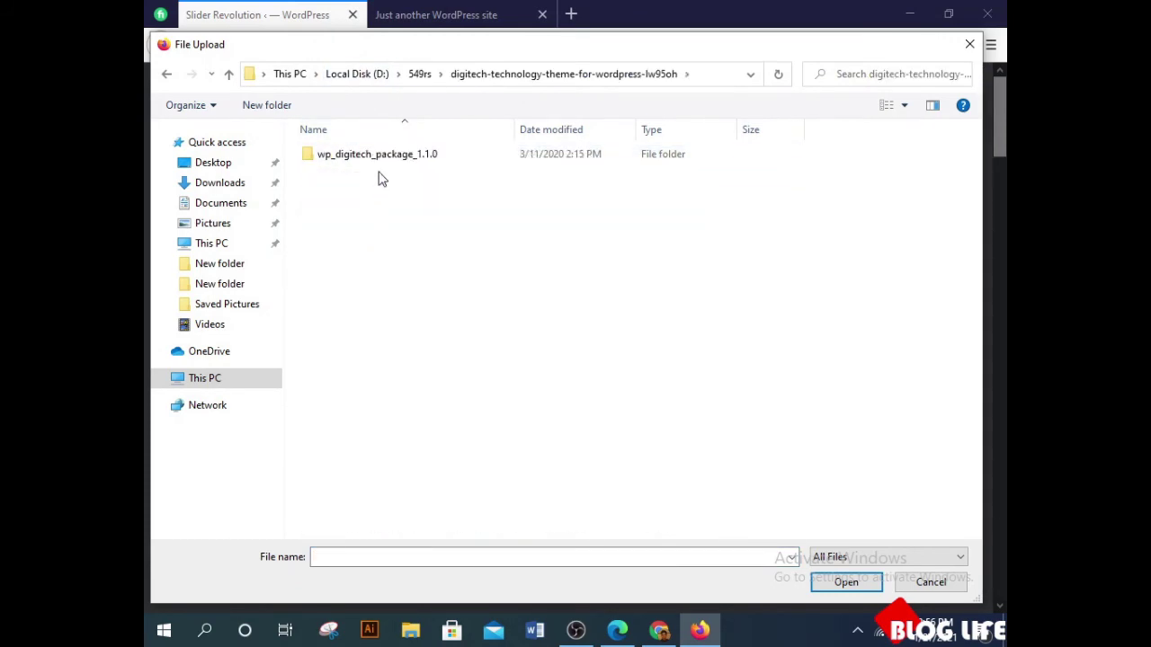
double_click(378, 159)
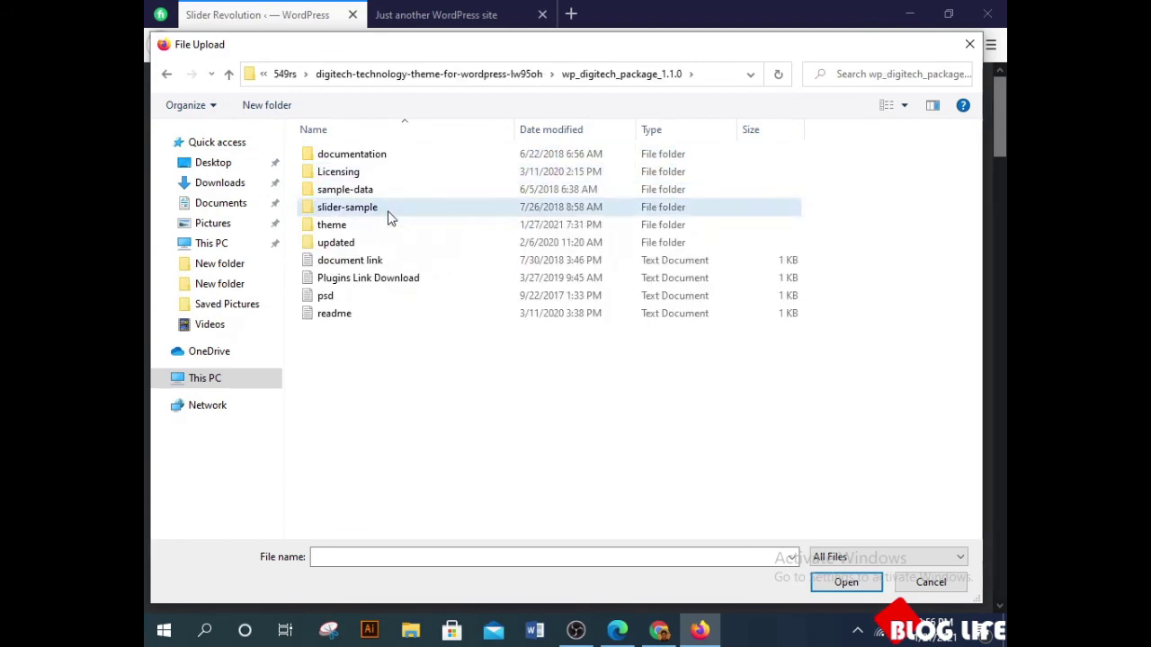
double_click(388, 216)
- Import the home1-slider archive and check its entry in the module list
left_click(372, 158)
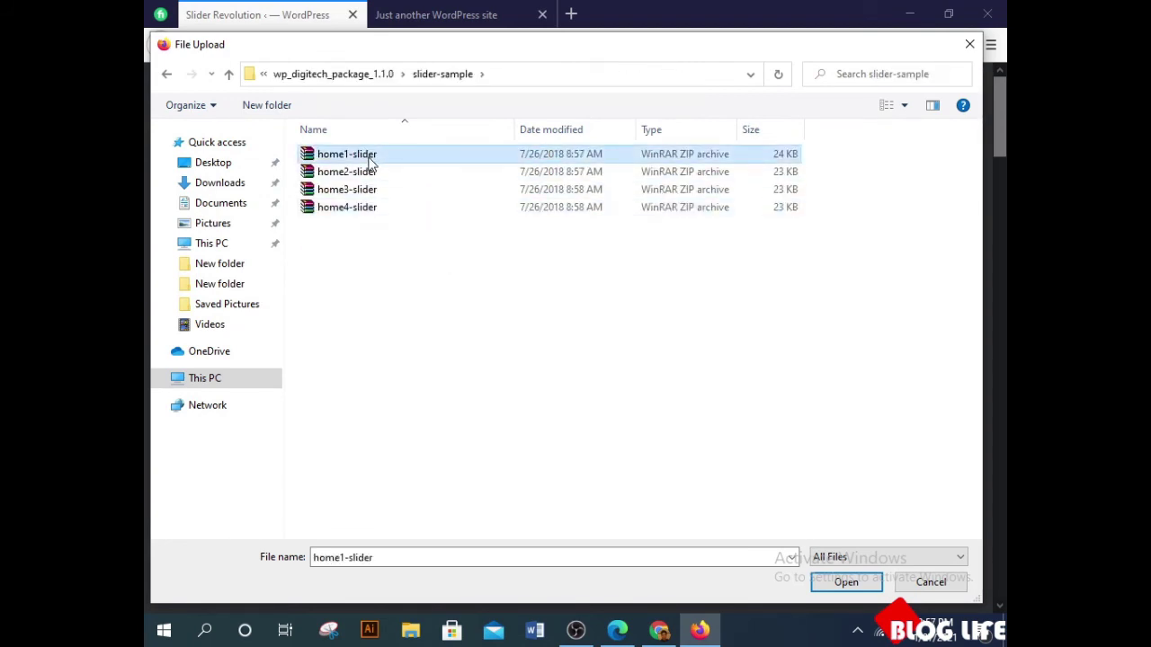
left_click(845, 585)
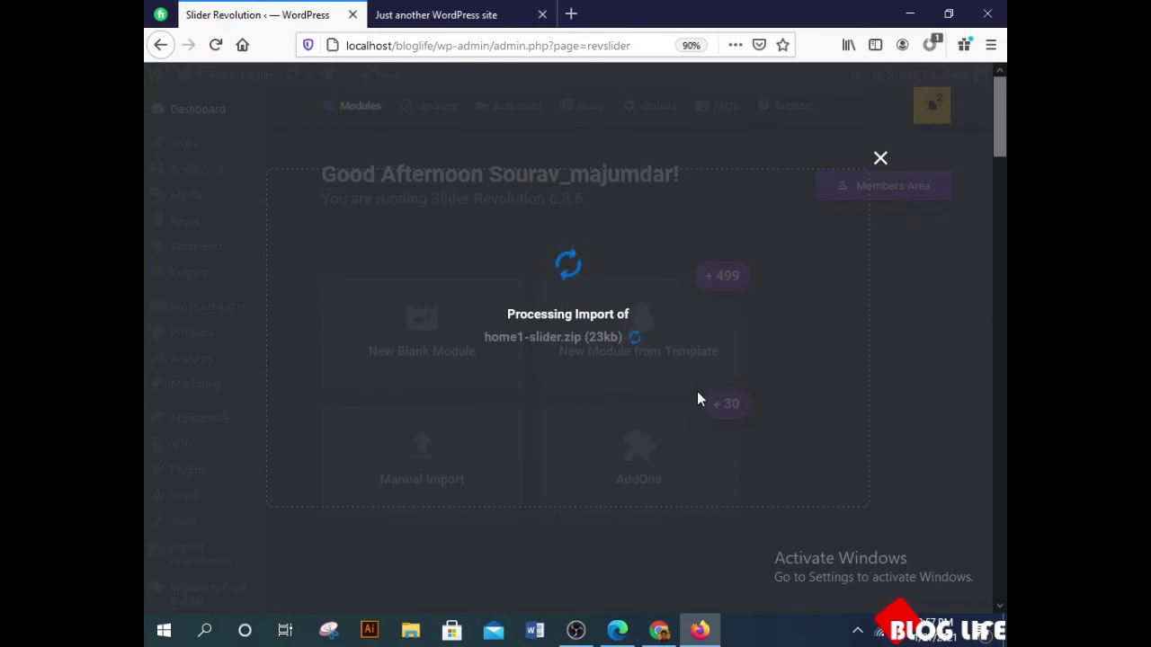
scroll(557, 300, "down", 4)
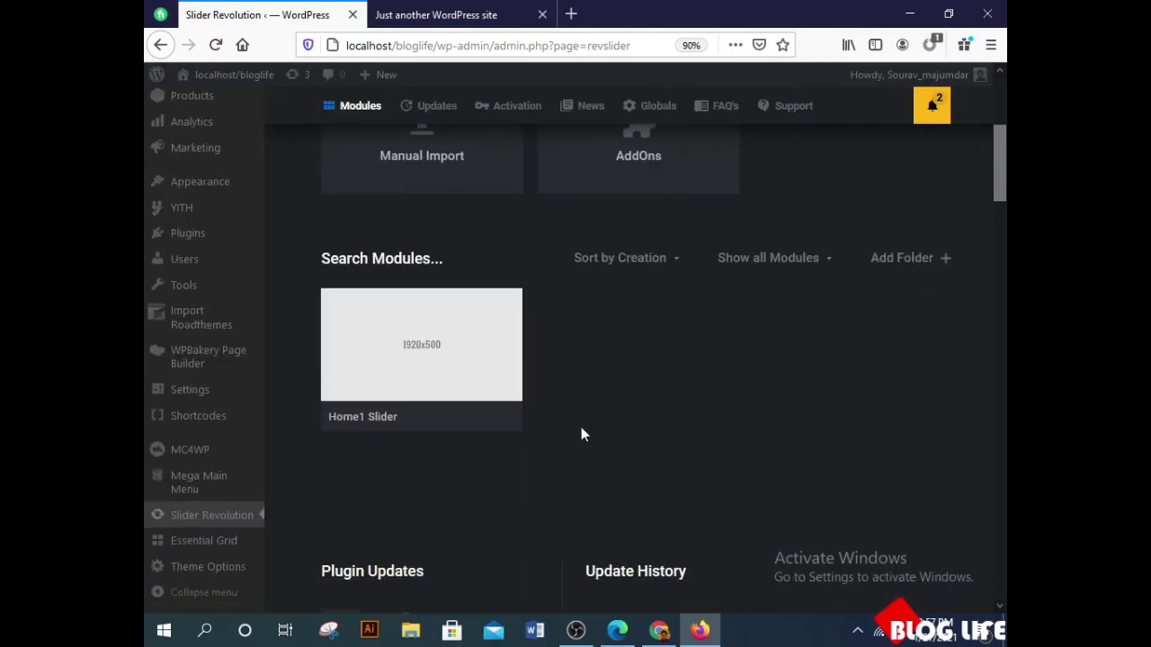
mouse_move(415, 349)
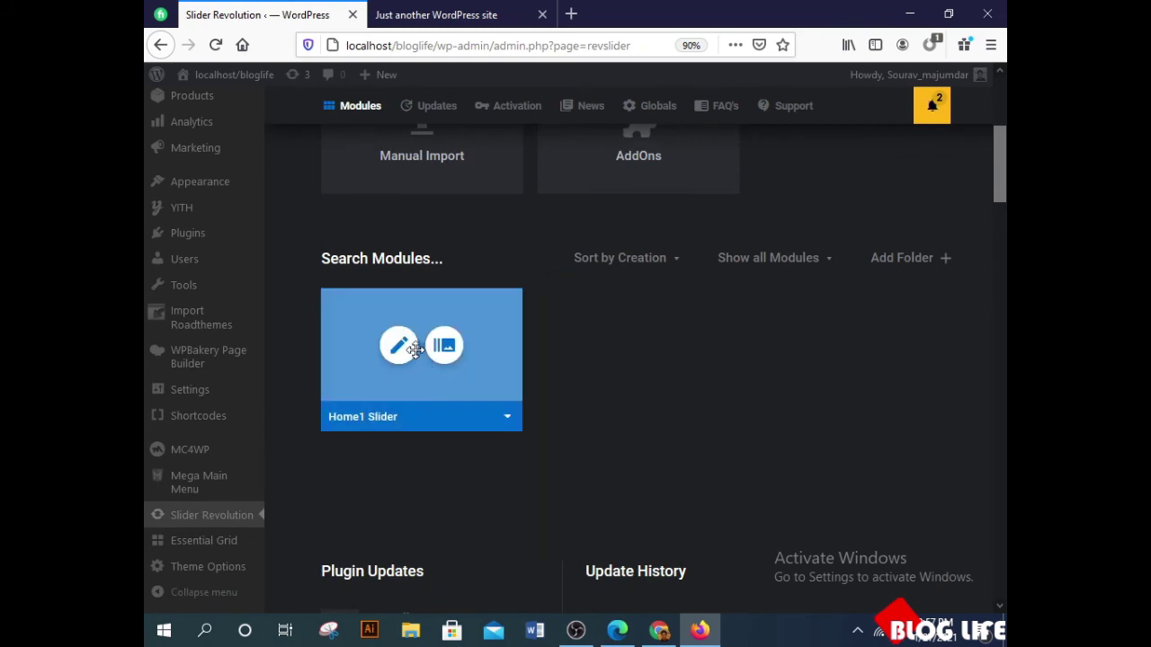
- Switch to the browser tab with the site's front end and open the homepage for editing
left_click(422, 20)
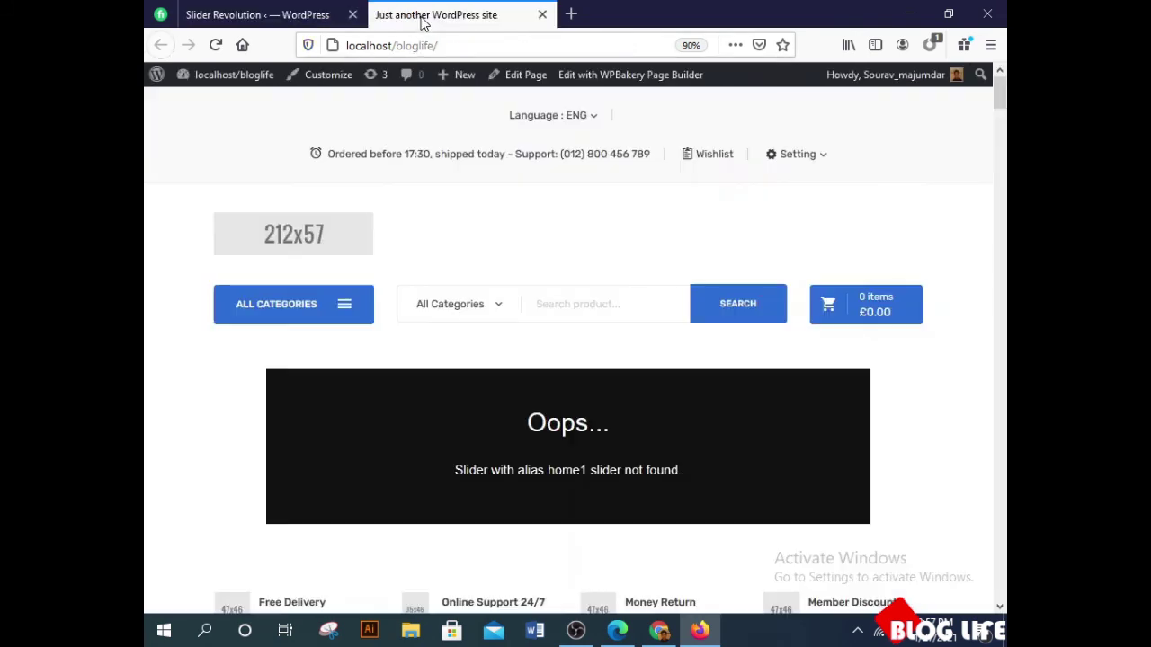
left_click(518, 79)
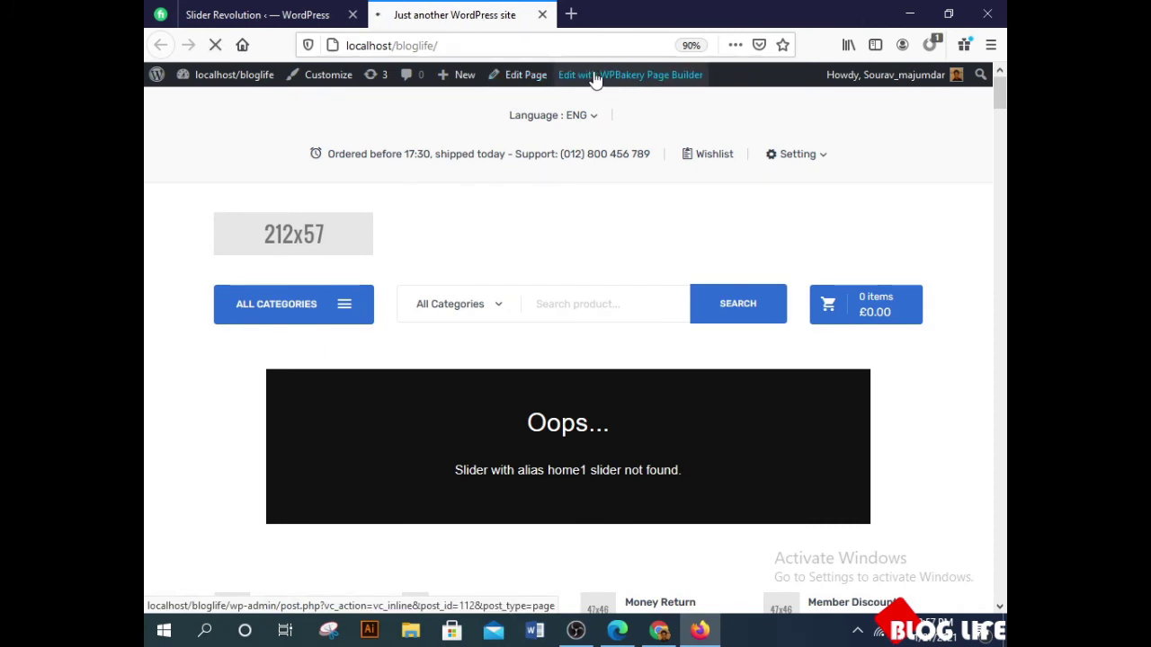
left_click(300, 10)
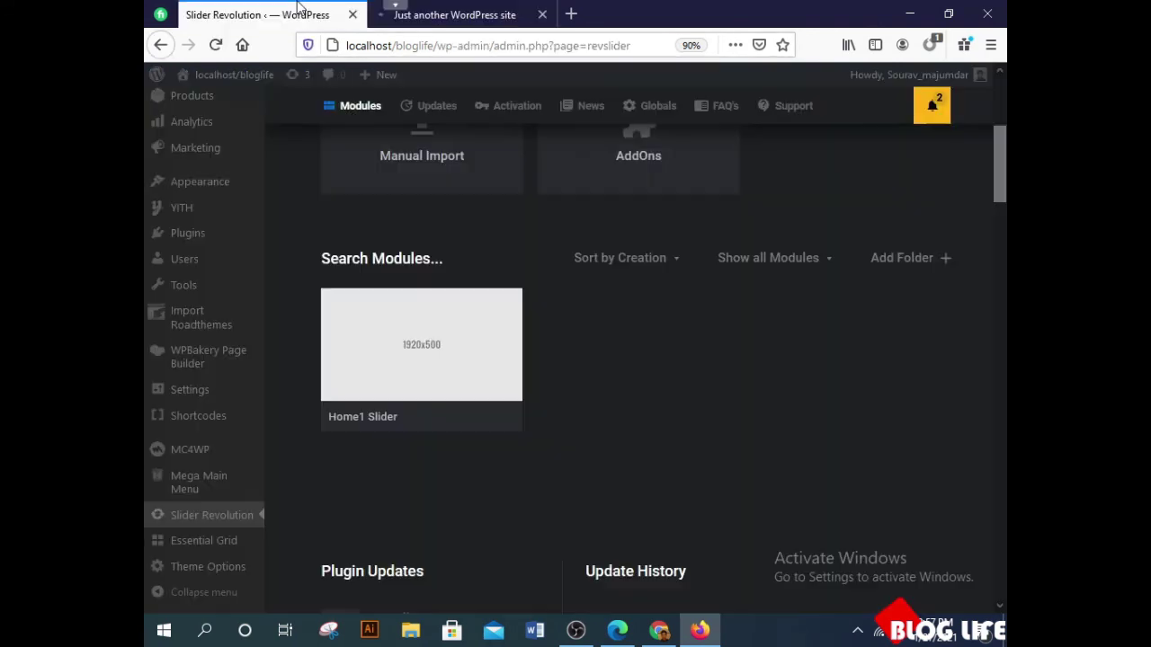
left_click(421, 25)
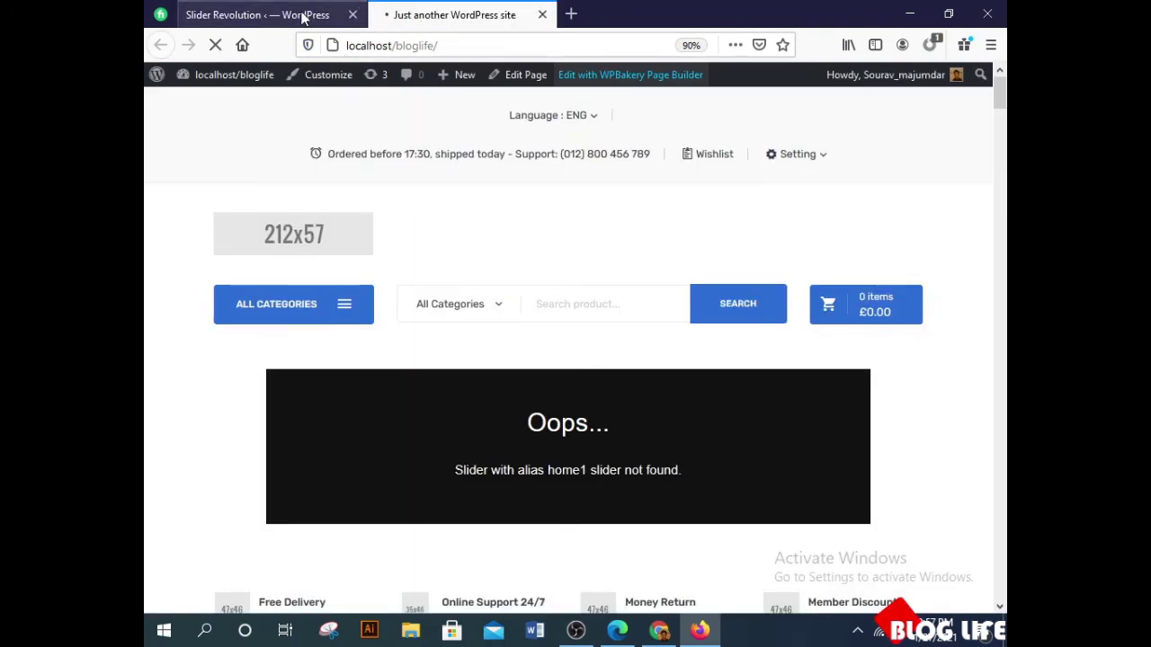
left_click(303, 18)
left_click(575, 630)
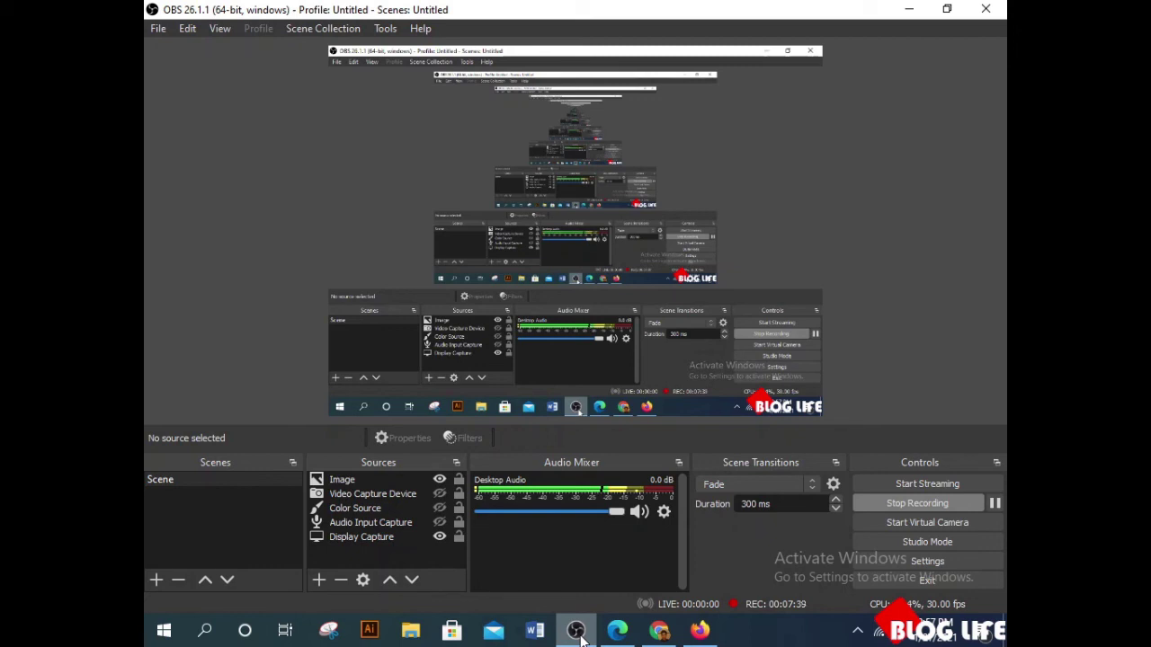
left_click(576, 631)
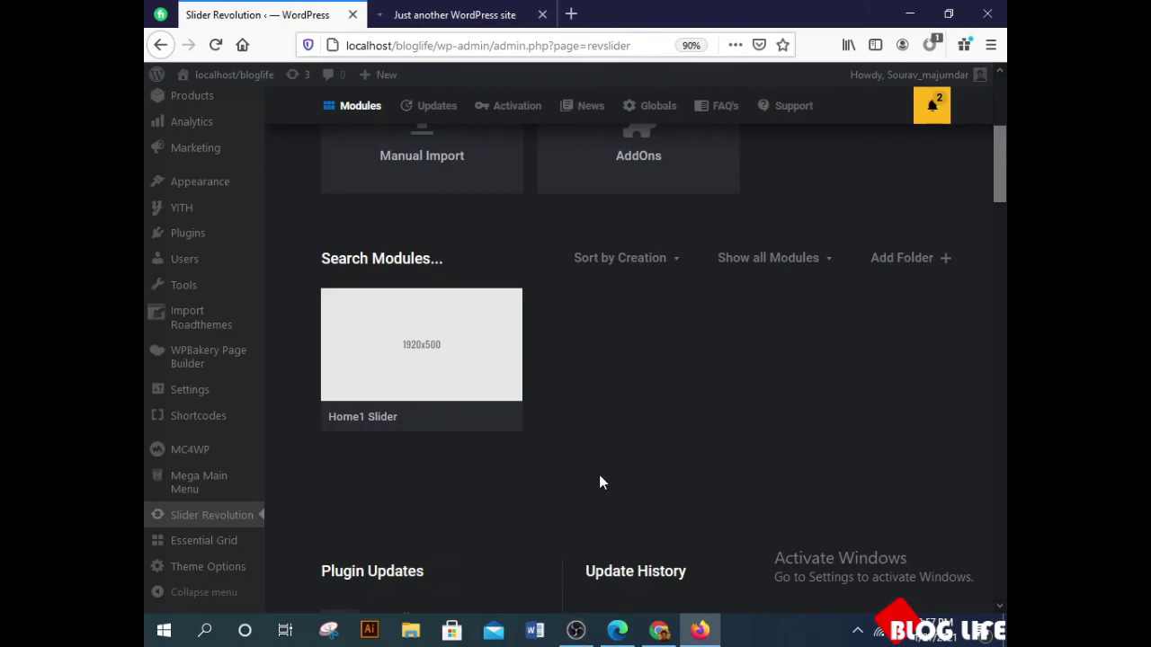
left_click(453, 18)
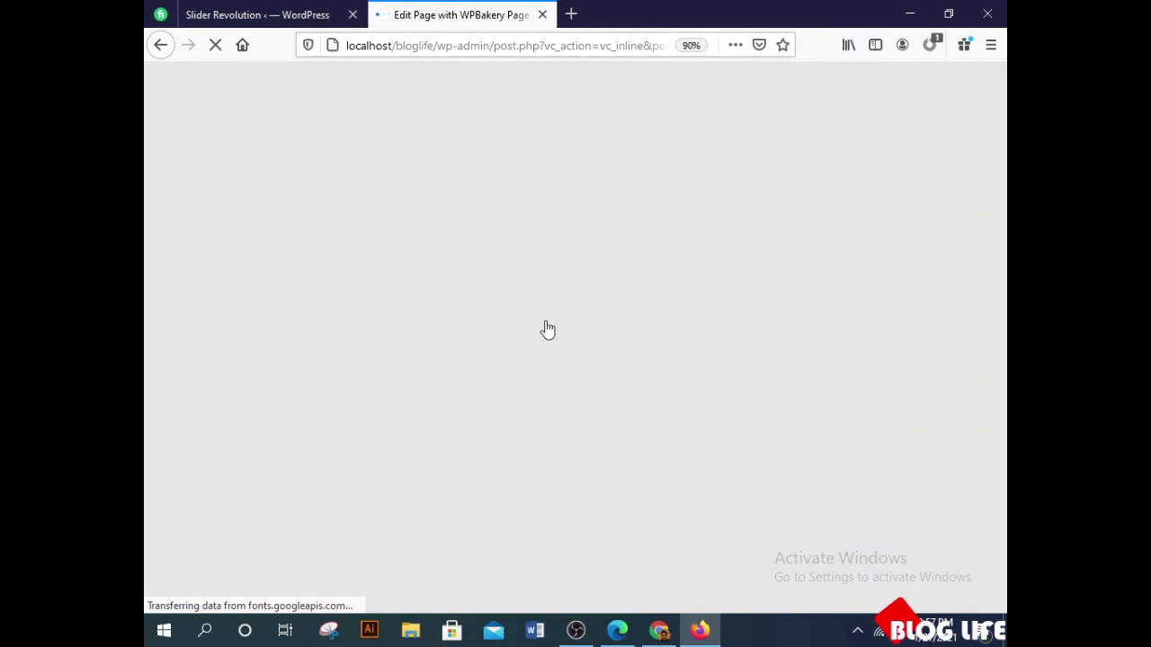
left_click(575, 630)
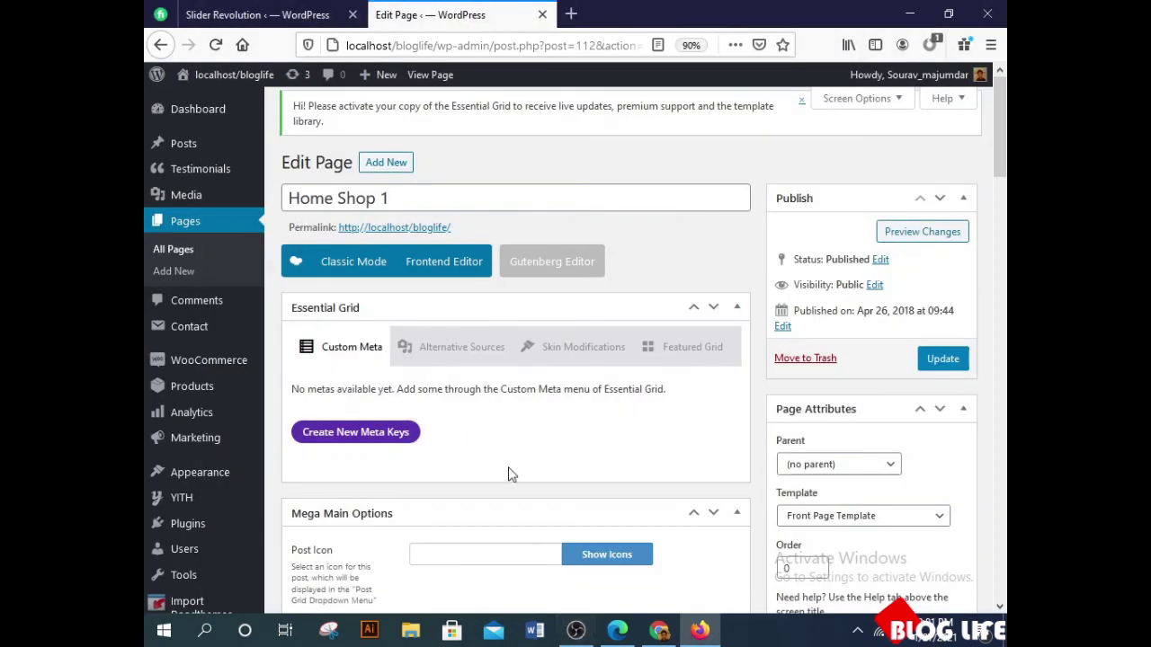
- Open the Revolution Slider element on the Home Shop 1 page, keep Home1 Slider as its slider and save the element's settings
scroll(488, 390, "down", 6)
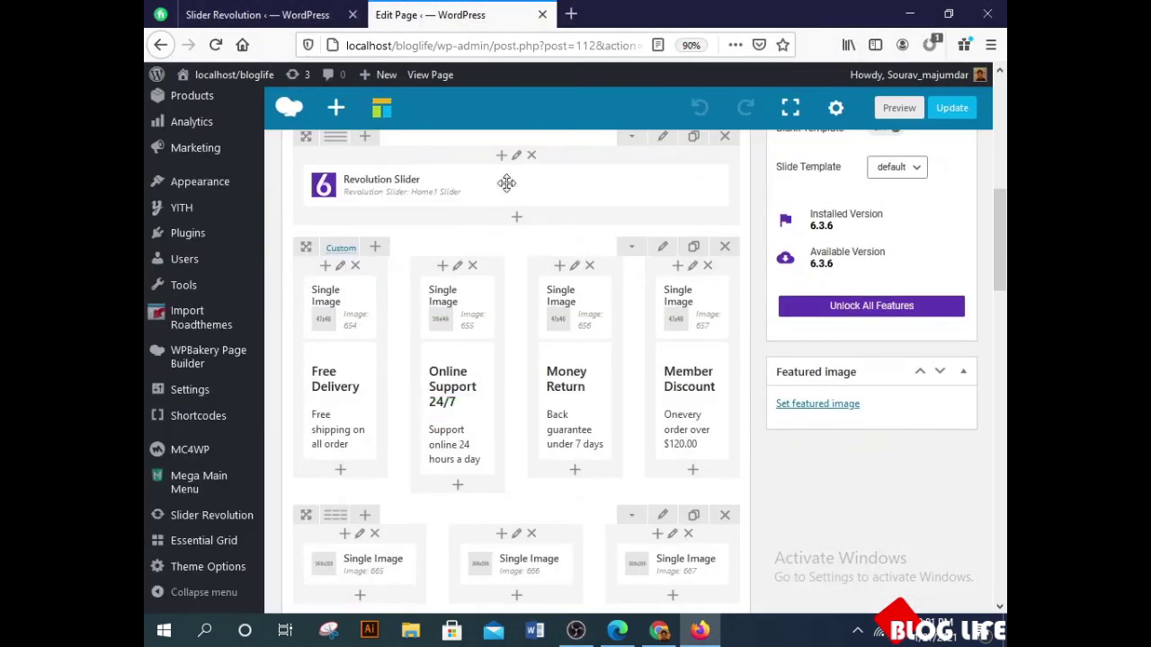
scroll(575, 340, "up", 6)
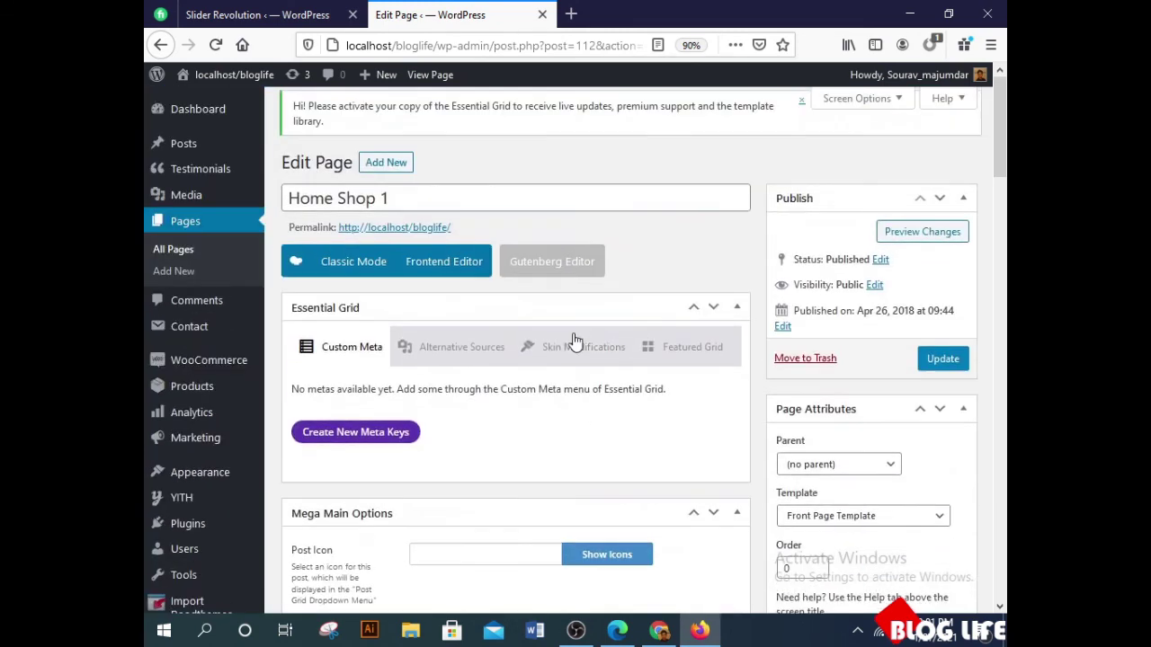
scroll(610, 346, "down", 6)
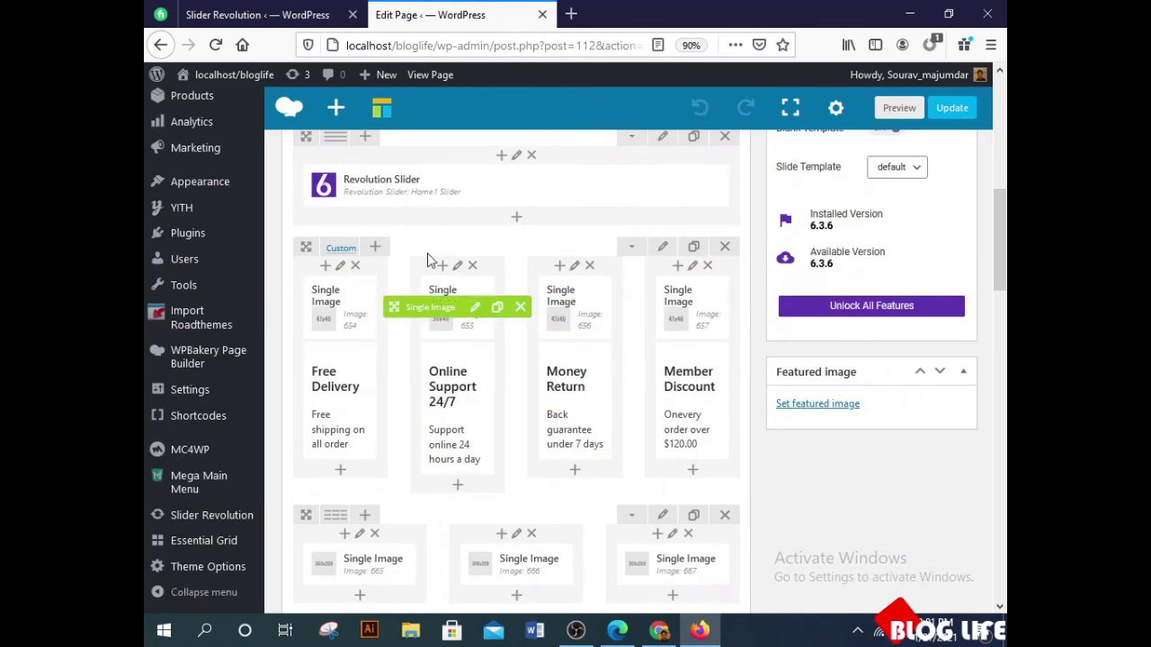
left_click(539, 189)
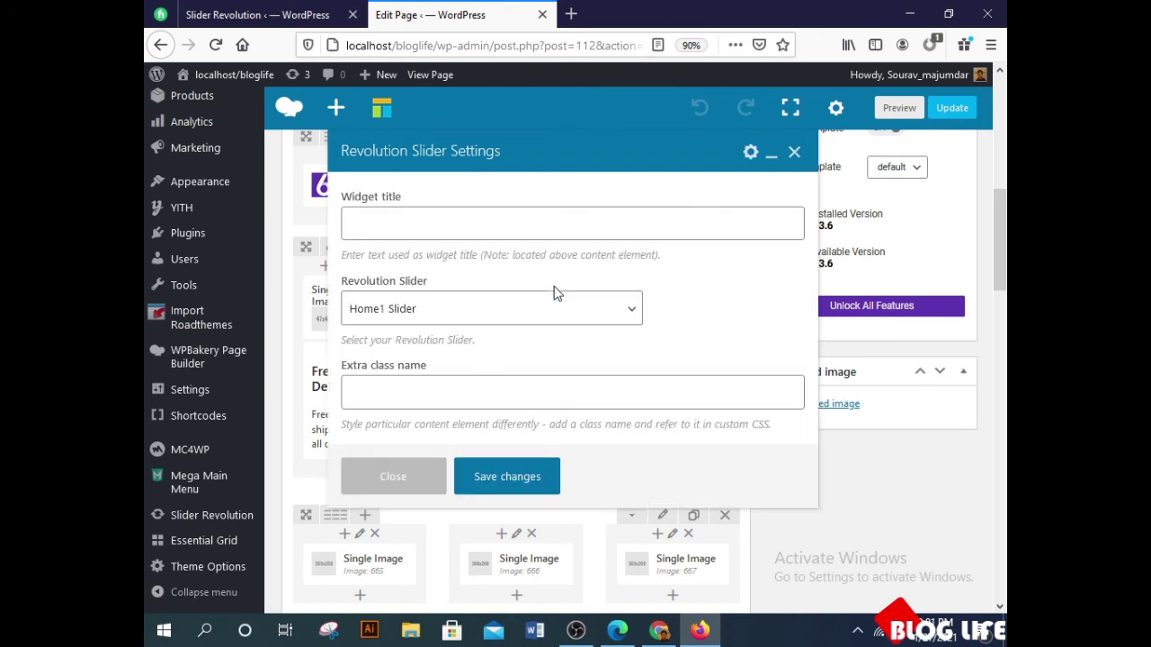
left_click(539, 314)
left_click(540, 314)
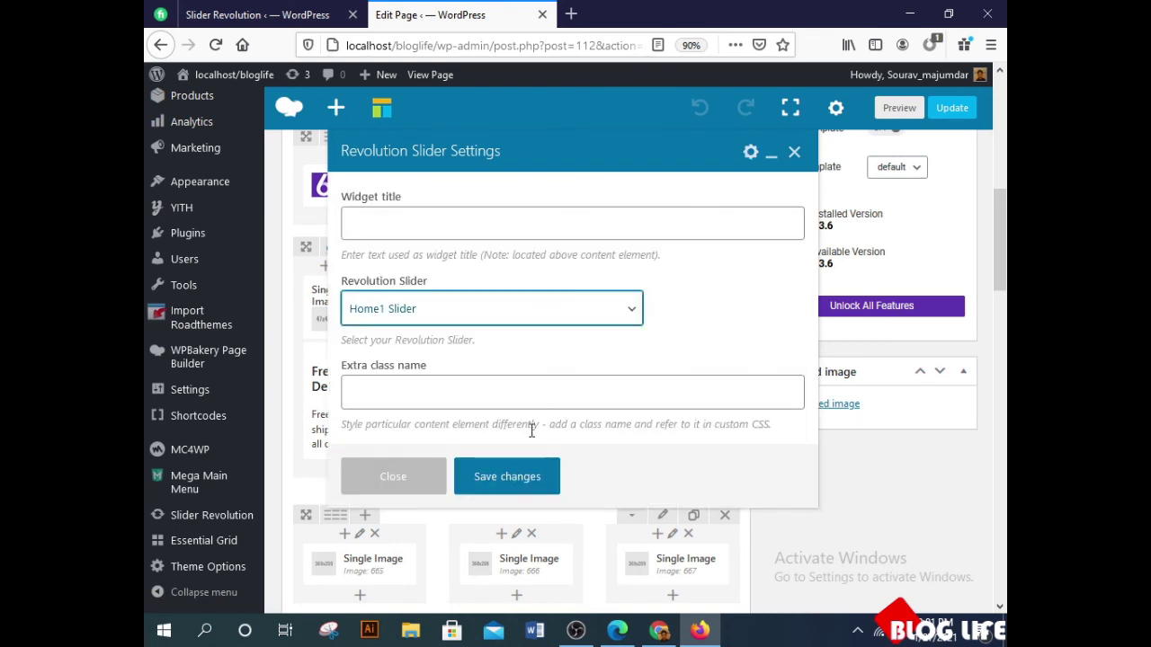
left_click(525, 481)
- Open the site's front end in a new browser tab and view the homepage slider and the banners below it
scroll(767, 297, "up", 5)
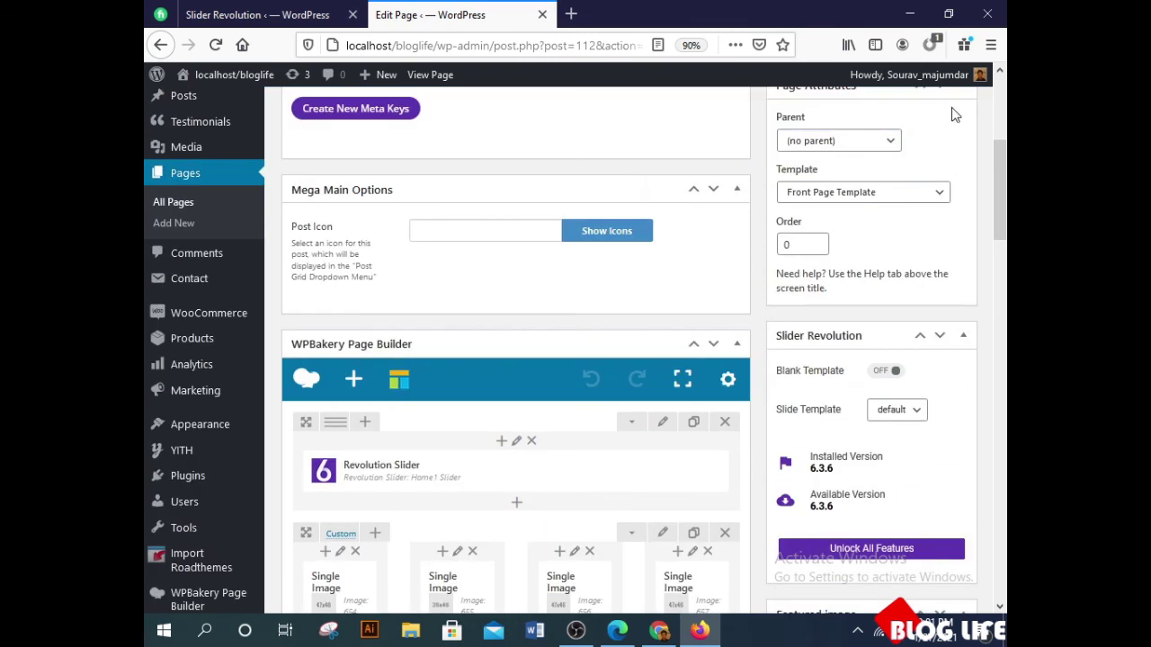
scroll(706, 261, "up", 5)
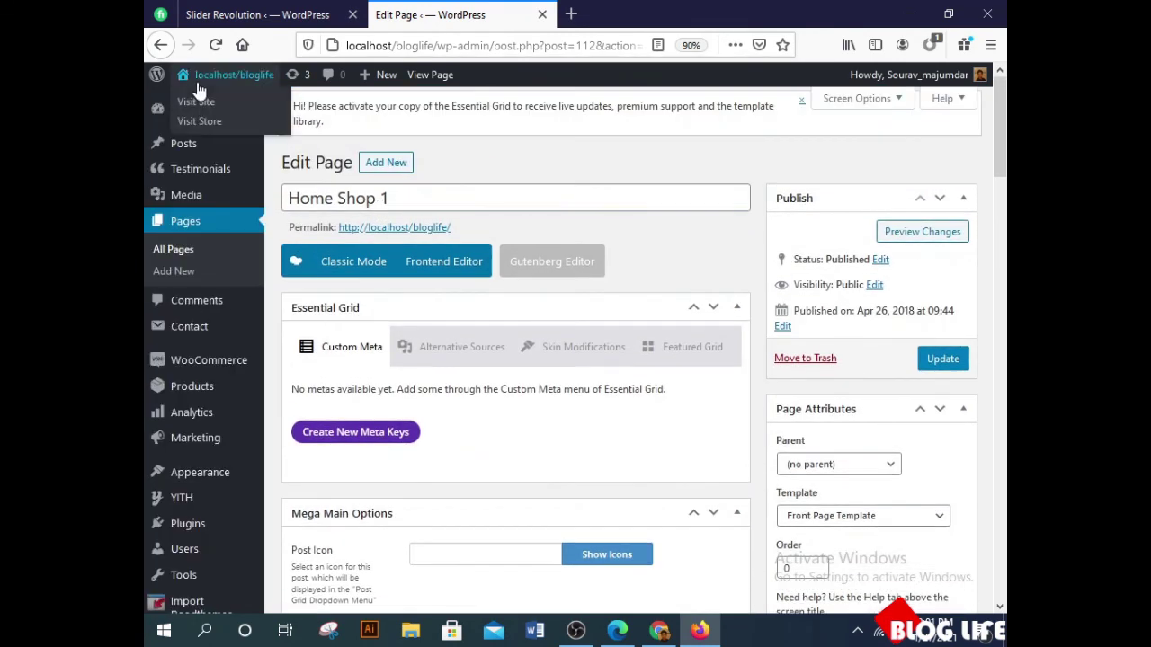
right_click(204, 86)
left_click(236, 95)
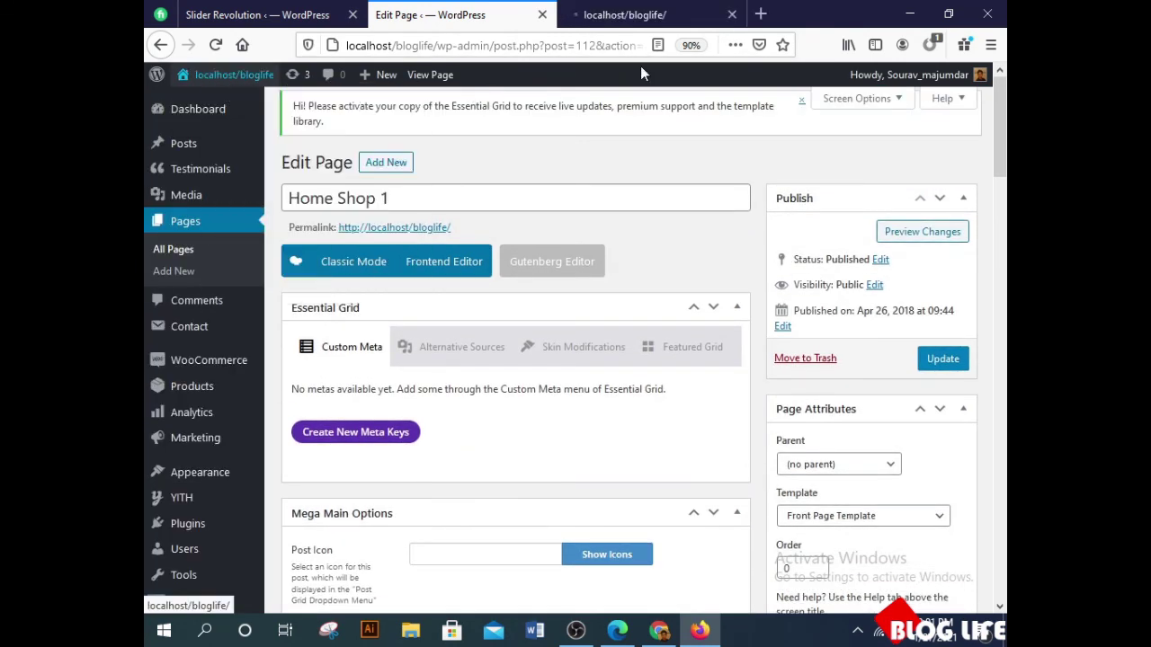
left_click(621, 15)
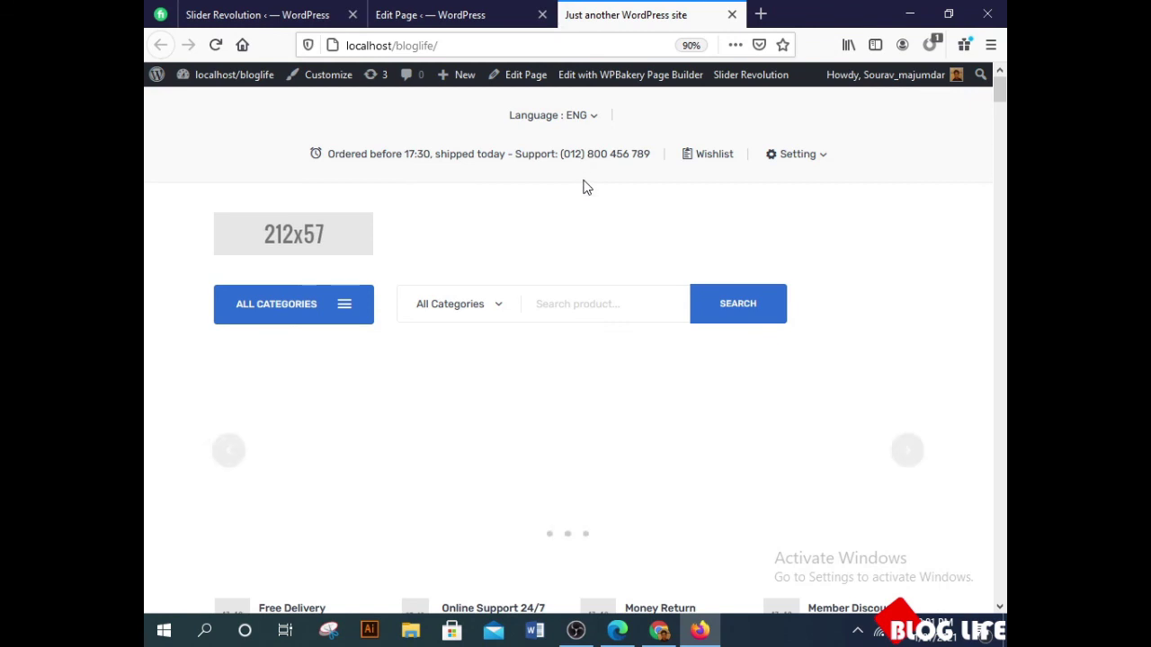
scroll(583, 186, "down", 3)
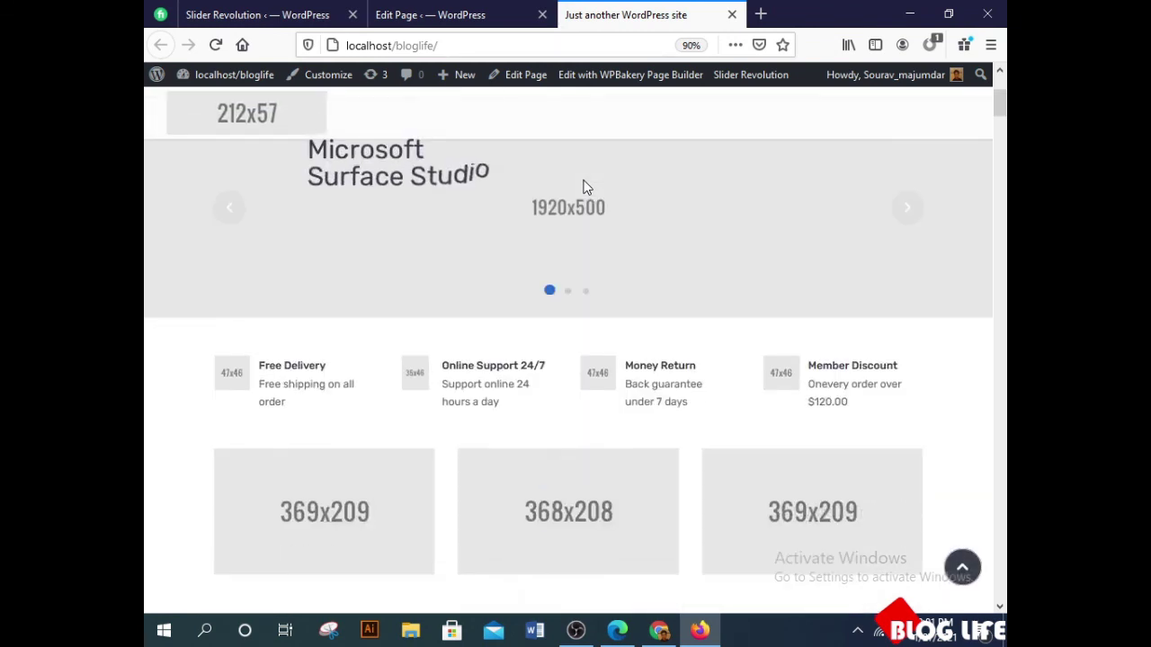